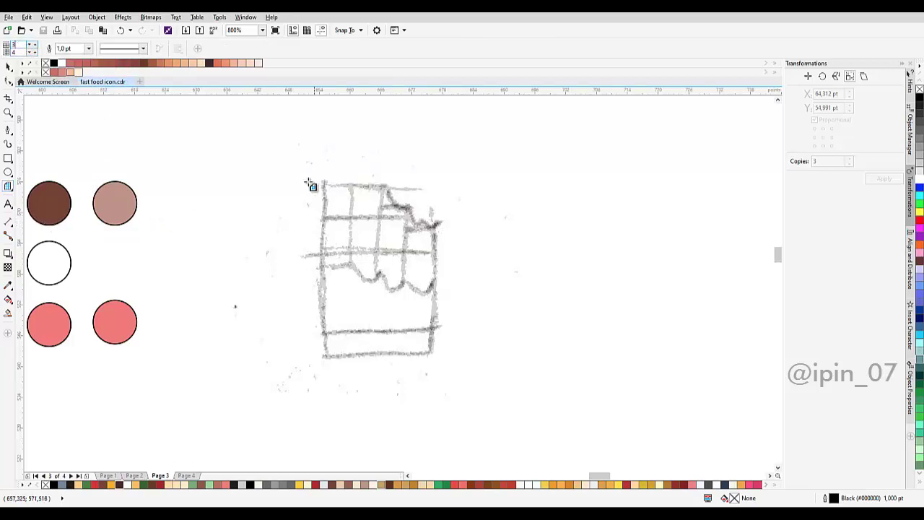
Draw a grid of 3 columns by 4 rows over the sketch, about 23 by 35 pt, and move the sketch aside.
{"action": "mouse_move", "coordinate": [322, 180]}
{"action": "left_mouse_down"}
{"action": "mouse_move", "coordinate": [452, 375]}
{"action": "mouse_move", "coordinate": [442, 359]}
{"action": "left_mouse_up"}
{"action": "key", "text": "space"}
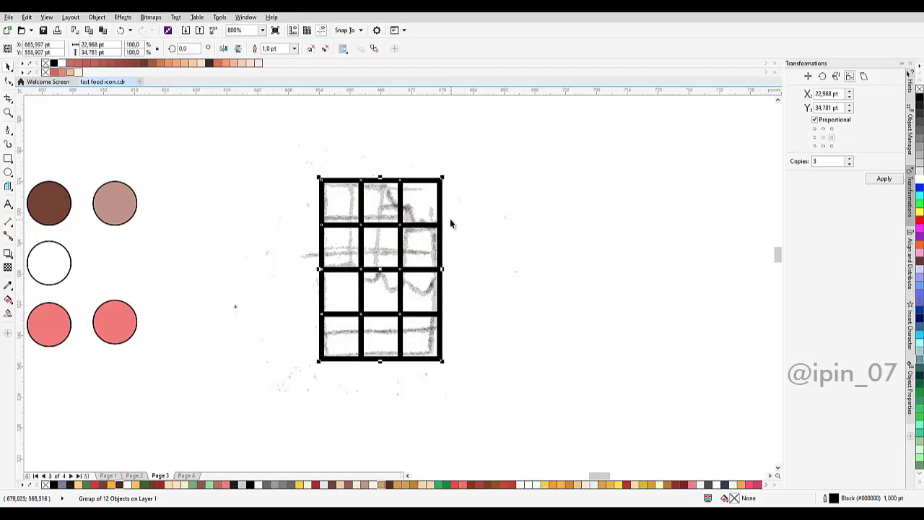
{"action": "left_click", "coordinate": [448, 217]}
{"action": "left_click_drag", "start_coordinate": [448, 213], "coordinate": [695, 225]}
{"action": "left_click_drag", "start_coordinate": [560, 226], "coordinate": [655, 227]}
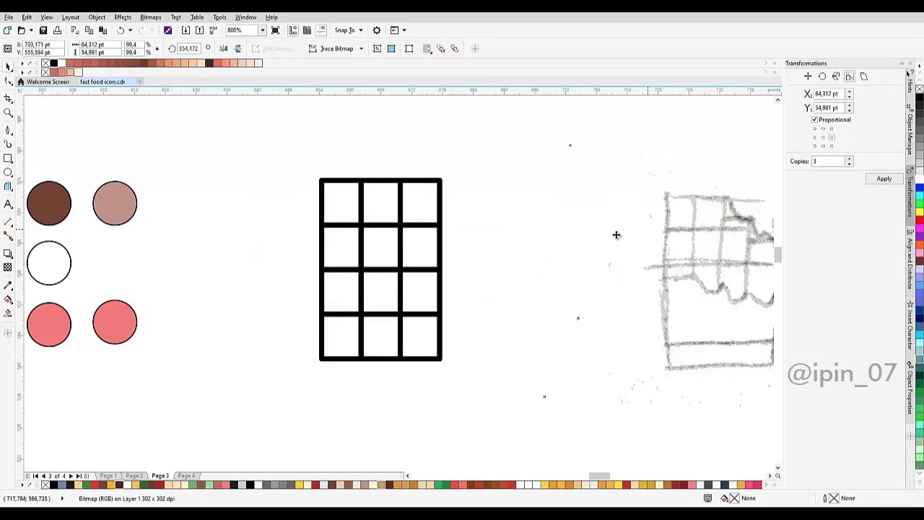
{"action": "left_click_drag", "start_coordinate": [402, 248], "coordinate": [319, 232]}
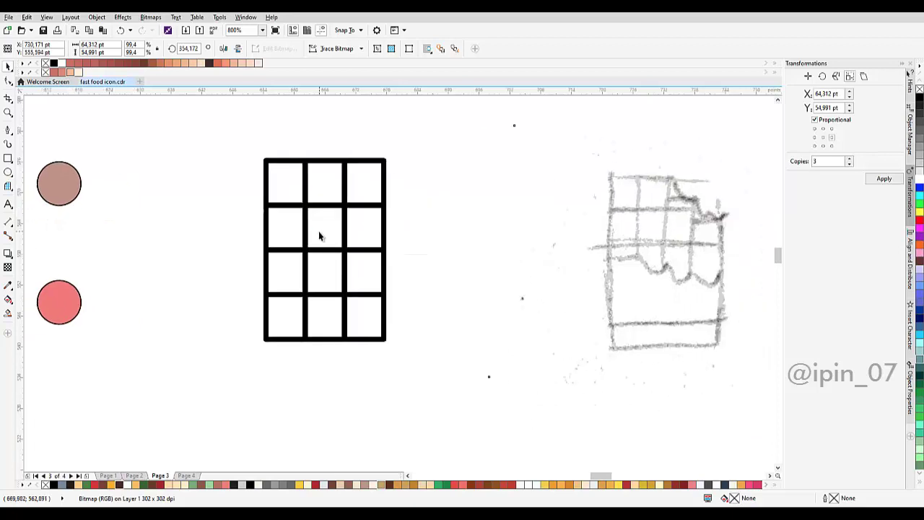
{"action": "left_click", "coordinate": [8, 129]}
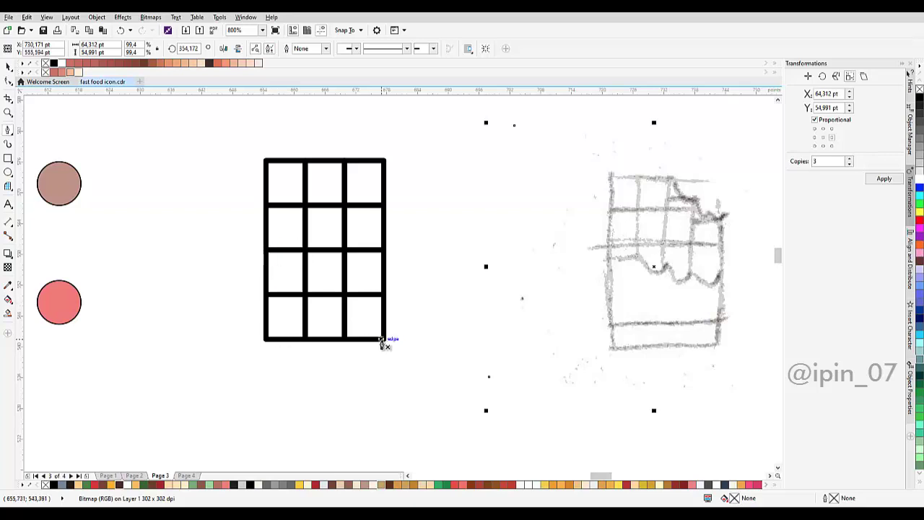
{"action": "left_click", "coordinate": [387, 251]}
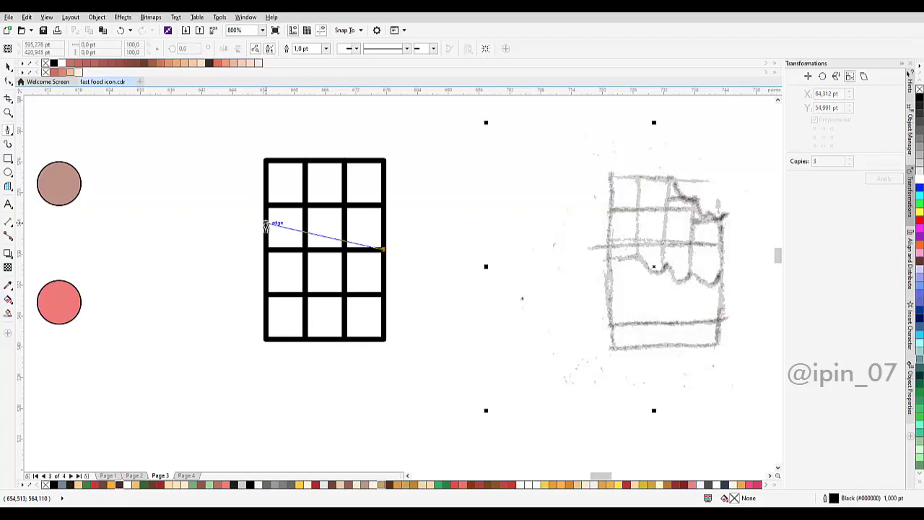
{"action": "left_click", "coordinate": [266, 223]}
{"action": "key", "text": "Escape"}
{"action": "key", "text": "Delete"}
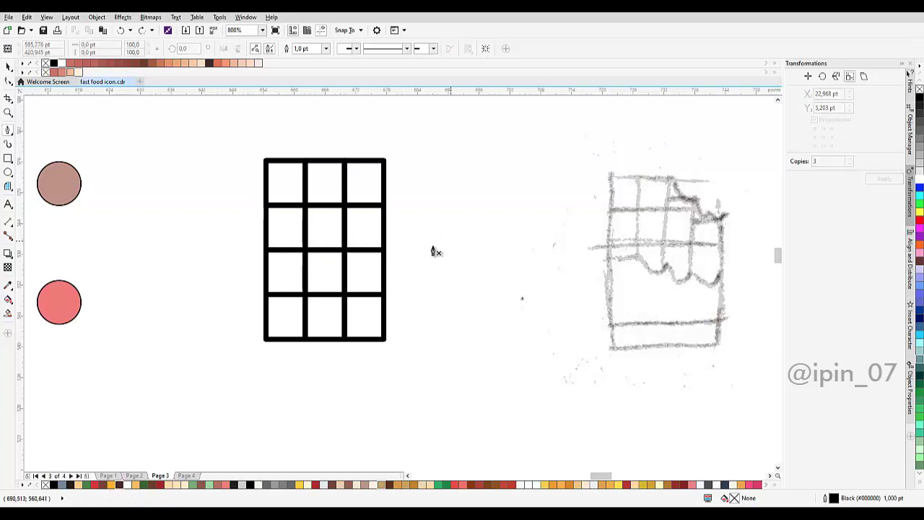
Ungroup the grid into separate rectangles.
{"action": "key", "text": "space"}
{"action": "left_click", "coordinate": [380, 267]}
{"action": "left_click", "coordinate": [309, 48]}
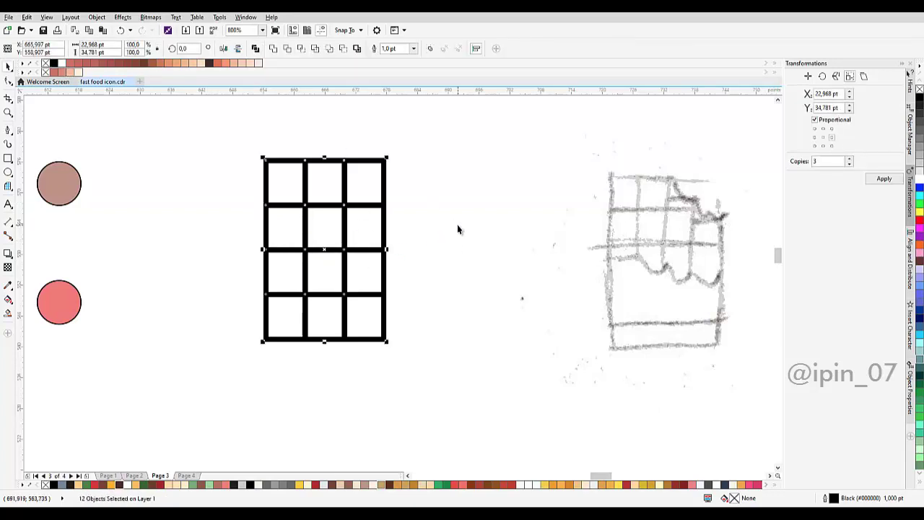
{"action": "left_click", "coordinate": [458, 229]}
Weld the six rectangles of the grid's lower two rows into one wrapper shape.
{"action": "left_click", "coordinate": [355, 272]}
{"action": "left_click", "coordinate": [323, 274], "text": "shift"}
{"action": "left_click", "coordinate": [290, 274], "text": "shift"}
{"action": "left_click", "coordinate": [313, 317], "text": "shift"}
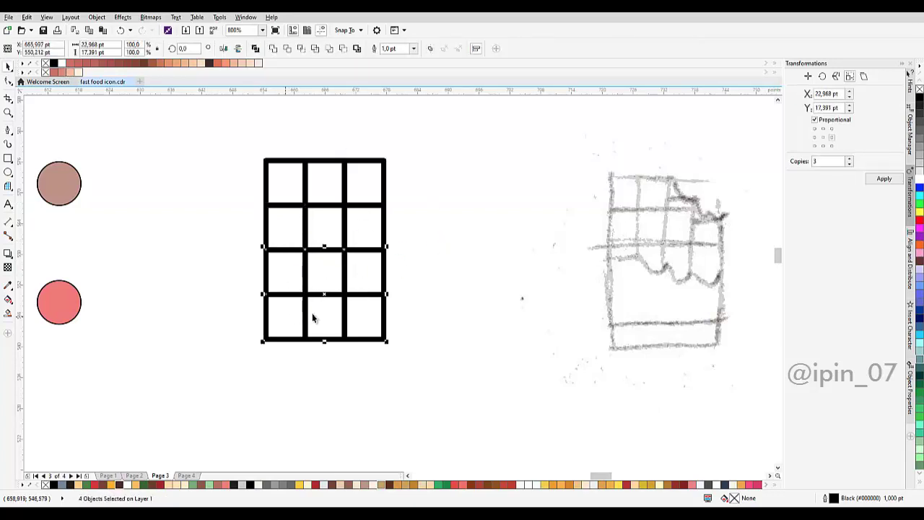
{"action": "left_click", "coordinate": [273, 49]}
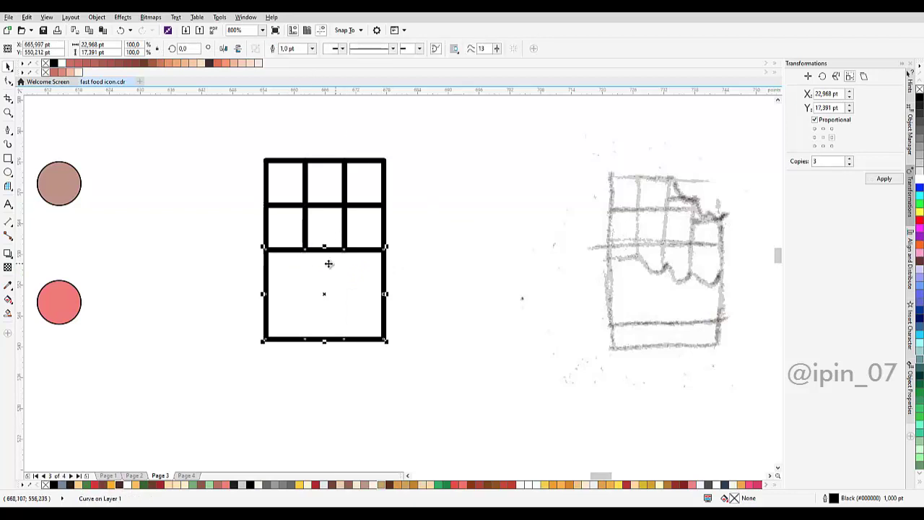
Delete the surplus nodes along the wrapper shape's top, bottom and side edges, keeping its corners.
{"action": "scroll", "coordinate": [314, 258], "scroll_direction": "up", "scroll_amount": 2}
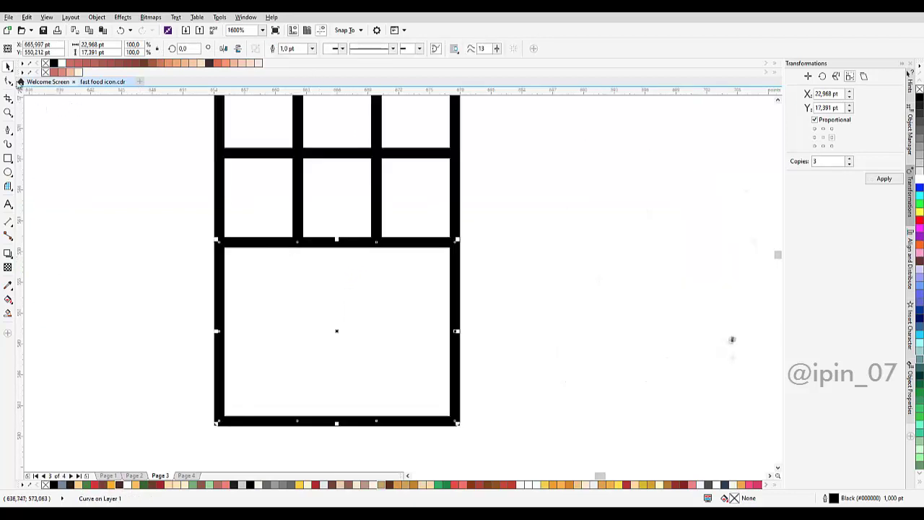
{"action": "left_click", "coordinate": [8, 80]}
{"action": "left_click_drag", "start_coordinate": [234, 204], "coordinate": [420, 450]}
{"action": "key", "text": "Delete"}
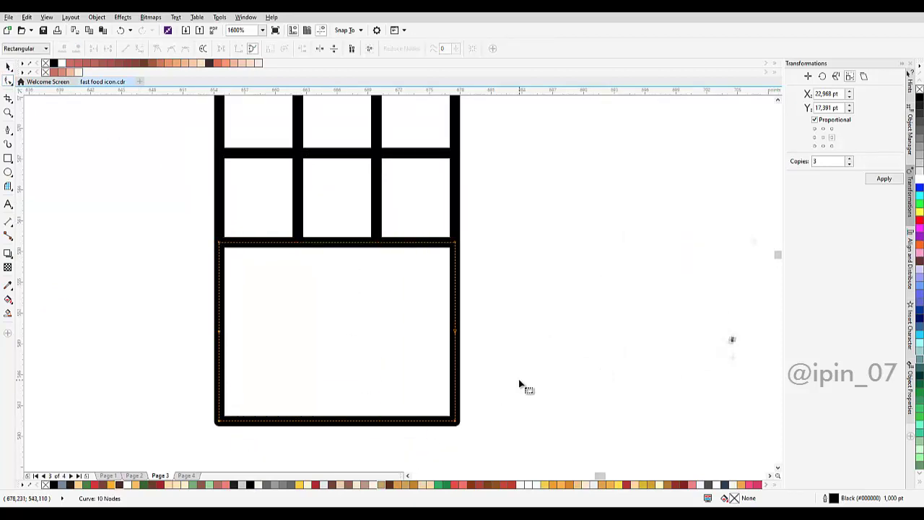
{"action": "left_click_drag", "start_coordinate": [519, 381], "coordinate": [181, 304]}
{"action": "key", "text": "Delete"}
Raise the wrapper's upper left corner halfway into the second row of squares and bend its upper edge into an S-curve.
{"action": "mouse_move", "coordinate": [237, 236]}
{"action": "left_mouse_down"}
{"action": "mouse_move", "coordinate": [258, 275]}
{"action": "mouse_move", "coordinate": [249, 279]}
{"action": "mouse_move", "coordinate": [250, 234]}
{"action": "left_mouse_up"}
{"action": "scroll", "coordinate": [313, 272], "scroll_direction": "down", "scroll_amount": 1}
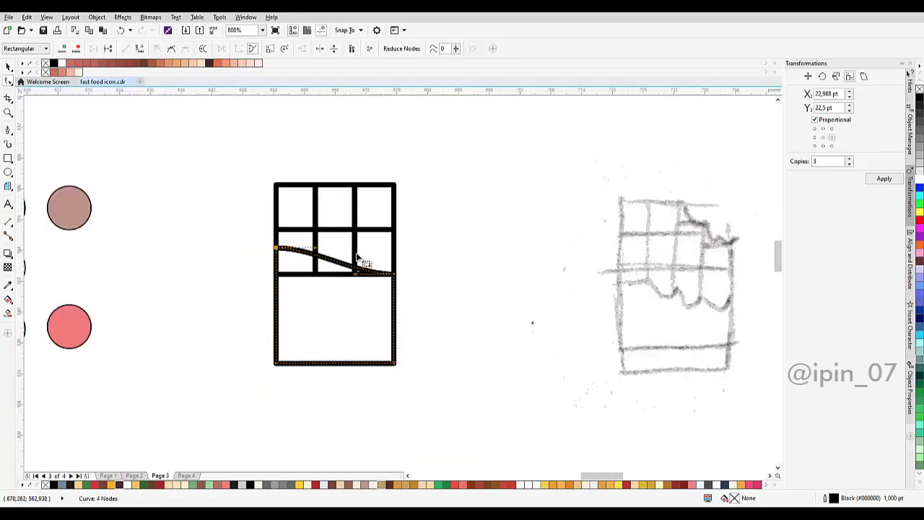
{"action": "scroll", "coordinate": [353, 259], "scroll_direction": "down", "scroll_amount": 1}
{"action": "scroll", "coordinate": [347, 273], "scroll_direction": "up", "scroll_amount": 1}
{"action": "mouse_move", "coordinate": [407, 239]}
{"action": "left_mouse_down"}
{"action": "mouse_move", "coordinate": [457, 227]}
{"action": "mouse_move", "coordinate": [421, 243]}
{"action": "left_mouse_up"}
{"action": "key", "text": "space"}
{"action": "left_click", "coordinate": [478, 210]}
Apply the dark brown swatch colour to the outlines of all six squares and the wrapper.
{"action": "left_click_drag", "start_coordinate": [269, 204], "coordinate": [333, 208]}
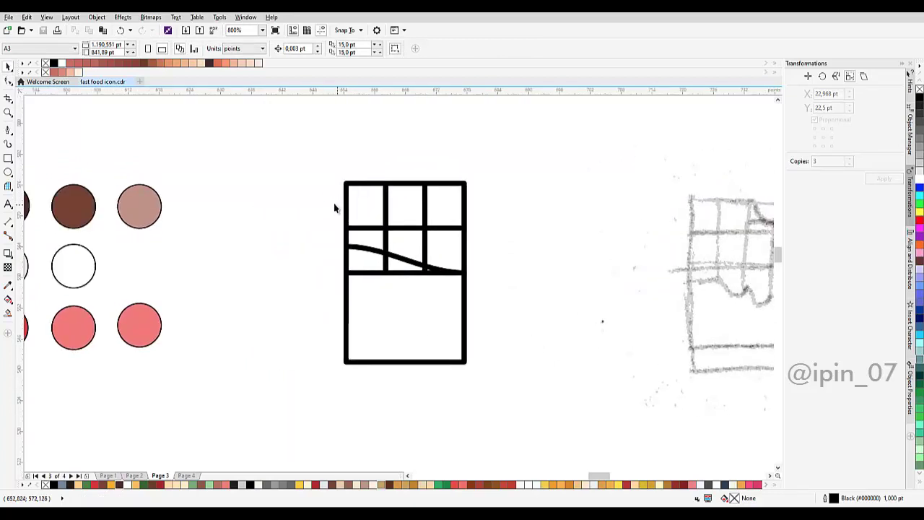
{"action": "left_click_drag", "start_coordinate": [109, 278], "coordinate": [194, 279]}
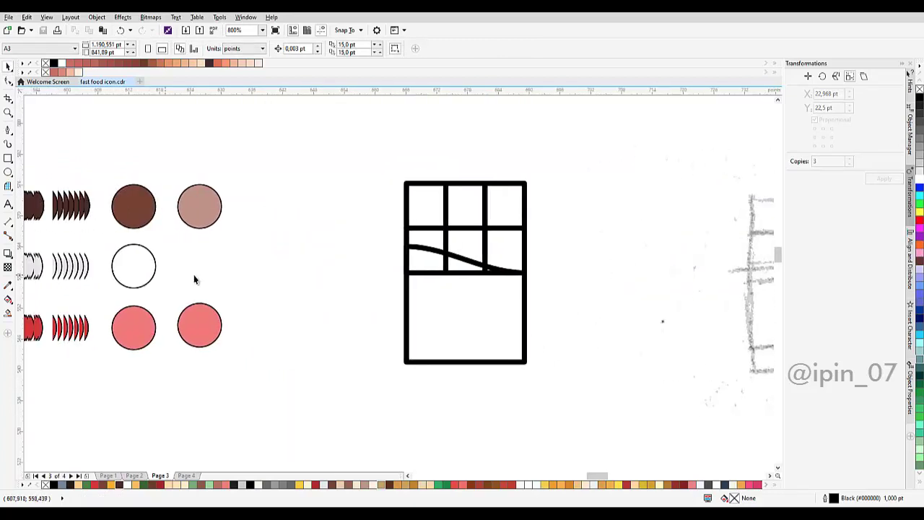
{"action": "left_click", "coordinate": [8, 286]}
{"action": "left_click", "coordinate": [92, 206]}
{"action": "scroll", "coordinate": [503, 203], "scroll_direction": "up", "scroll_amount": 1}
{"action": "left_click", "coordinate": [476, 186]}
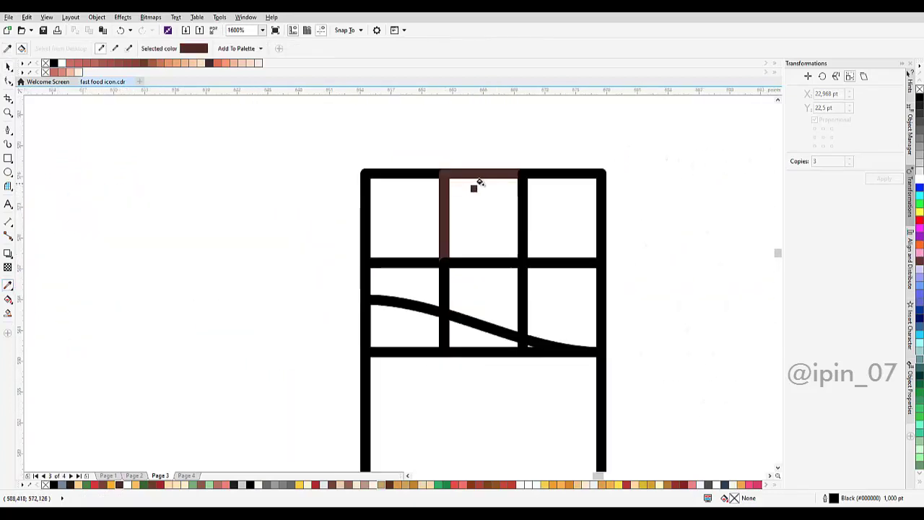
{"action": "left_click", "coordinate": [557, 176]}
{"action": "left_click", "coordinate": [418, 174]}
{"action": "left_click", "coordinate": [406, 261]}
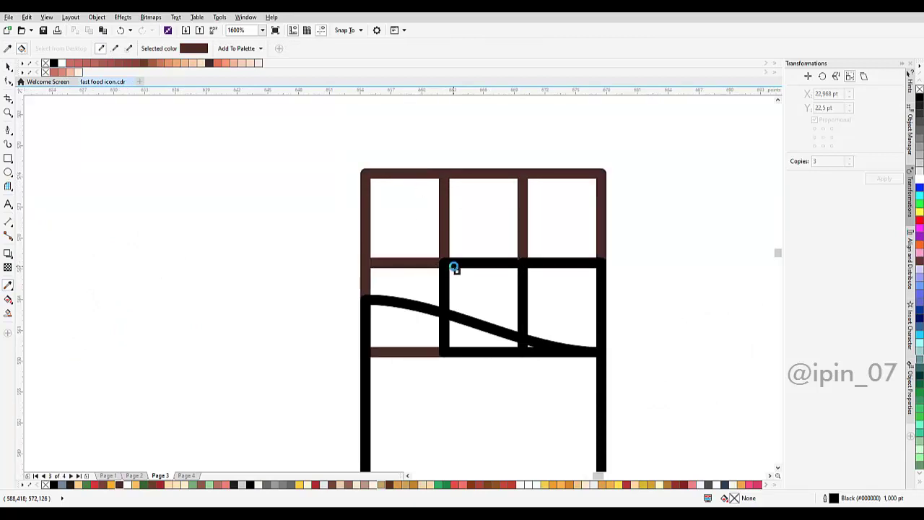
{"action": "left_click", "coordinate": [455, 265]}
{"action": "left_click", "coordinate": [554, 264]}
{"action": "left_click", "coordinate": [483, 327]}
Fill the wrapper with the middle red swatch colour (#D43333).
{"action": "scroll", "coordinate": [483, 322], "scroll_direction": "down", "scroll_amount": 2}
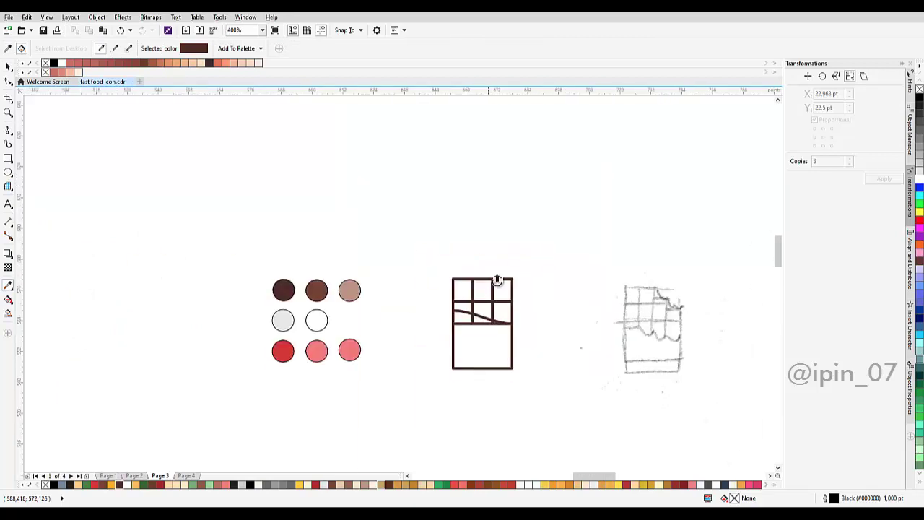
{"action": "scroll", "coordinate": [315, 309], "scroll_direction": "up", "scroll_amount": 1}
{"action": "scroll", "coordinate": [303, 310], "scroll_direction": "down", "scroll_amount": 1}
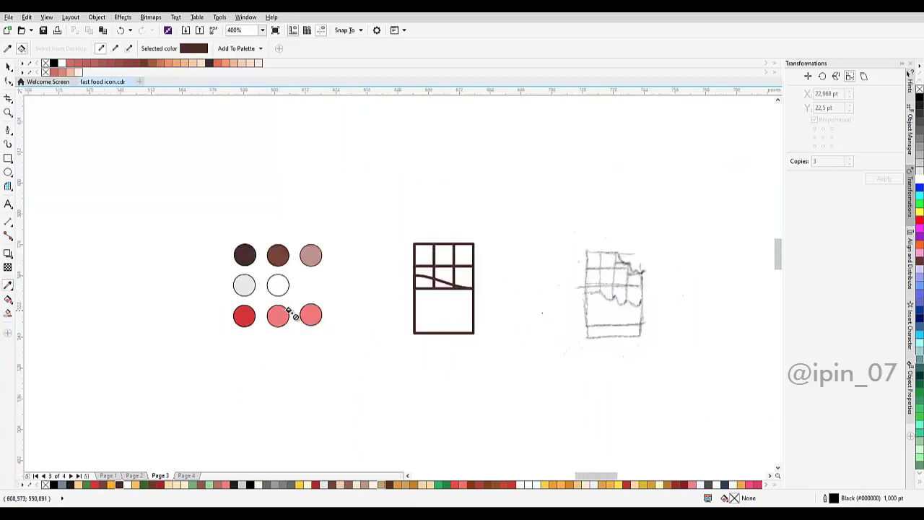
{"action": "scroll", "coordinate": [297, 316], "scroll_direction": "up", "scroll_amount": 1}
{"action": "left_click", "coordinate": [284, 312]}
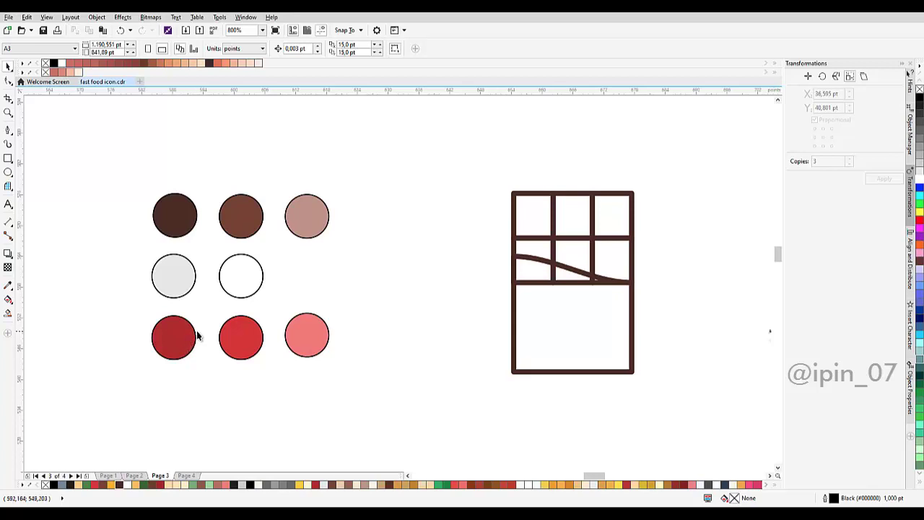
{"action": "left_click", "coordinate": [254, 332]}
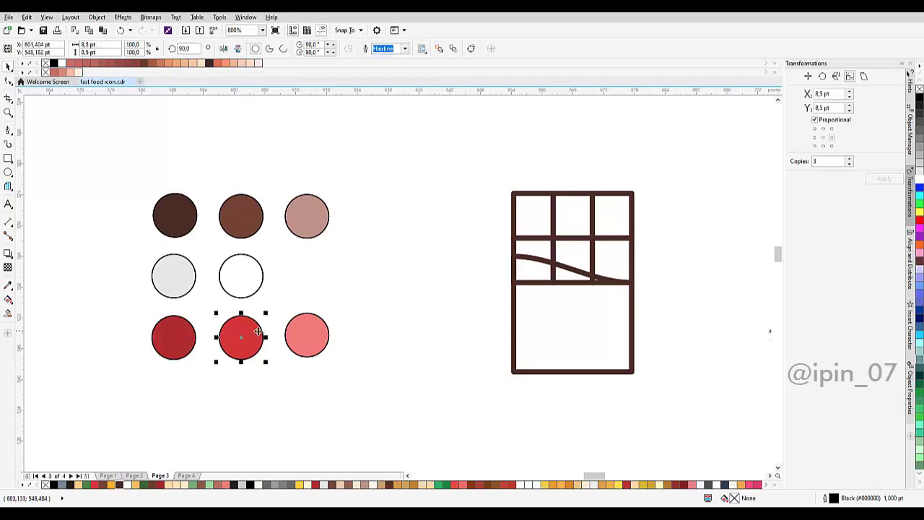
{"action": "key", "text": "i"}
{"action": "left_click", "coordinate": [254, 334]}
{"action": "left_click", "coordinate": [545, 312]}
Fill all six chocolate squares with the medium brown swatch colour (#754132).
{"action": "scroll", "coordinate": [541, 287], "scroll_direction": "right", "scroll_amount": 2}
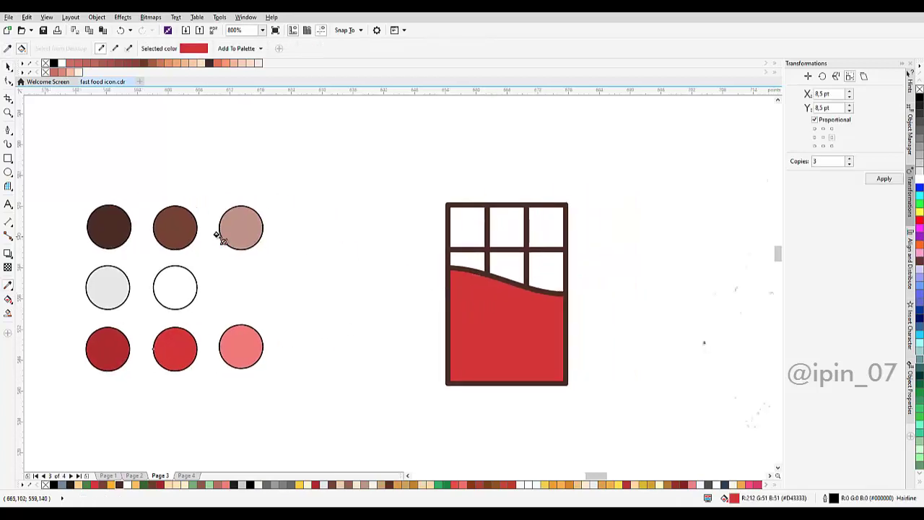
{"action": "left_click", "coordinate": [176, 221]}
{"action": "left_click", "coordinate": [474, 219]}
{"action": "left_click", "coordinate": [511, 223]}
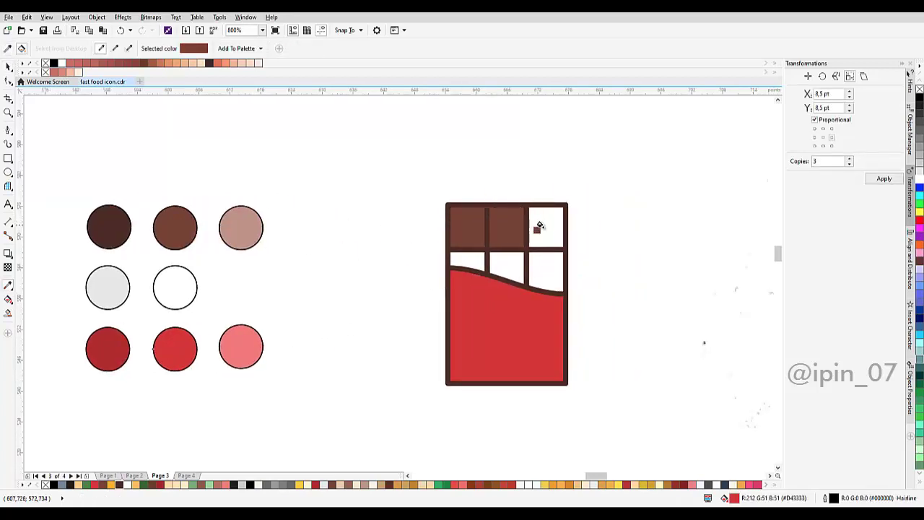
{"action": "left_click", "coordinate": [543, 228]}
{"action": "left_click", "coordinate": [547, 272]}
{"action": "left_click", "coordinate": [515, 264]}
{"action": "left_click", "coordinate": [474, 262]}
{"action": "key", "text": "space"}
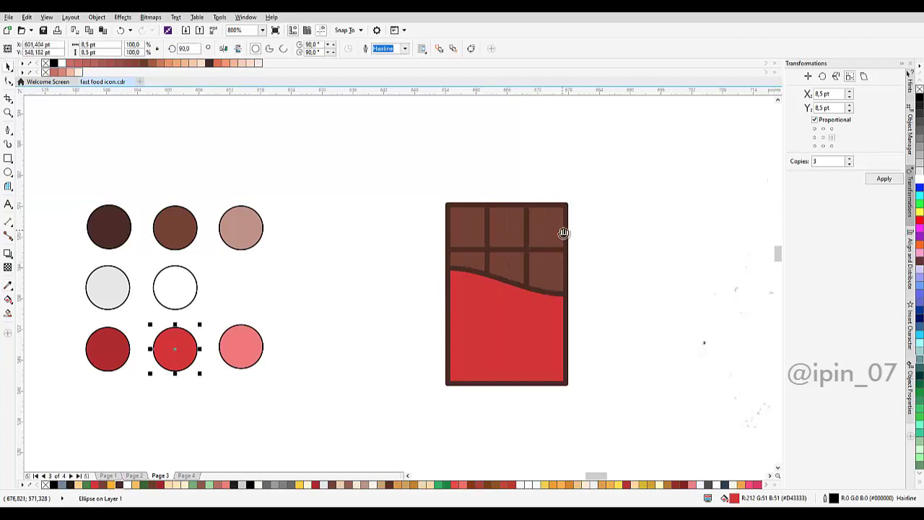
Draw a closed flap shape from the wrapper's upper left corner to a low point and its upper right corner, looping over the chocolate.
{"action": "left_click_drag", "start_coordinate": [563, 233], "coordinate": [419, 238]}
{"action": "left_click", "coordinate": [462, 222]}
{"action": "left_click_drag", "start_coordinate": [380, 279], "coordinate": [395, 261]}
{"action": "left_click", "coordinate": [395, 261]}
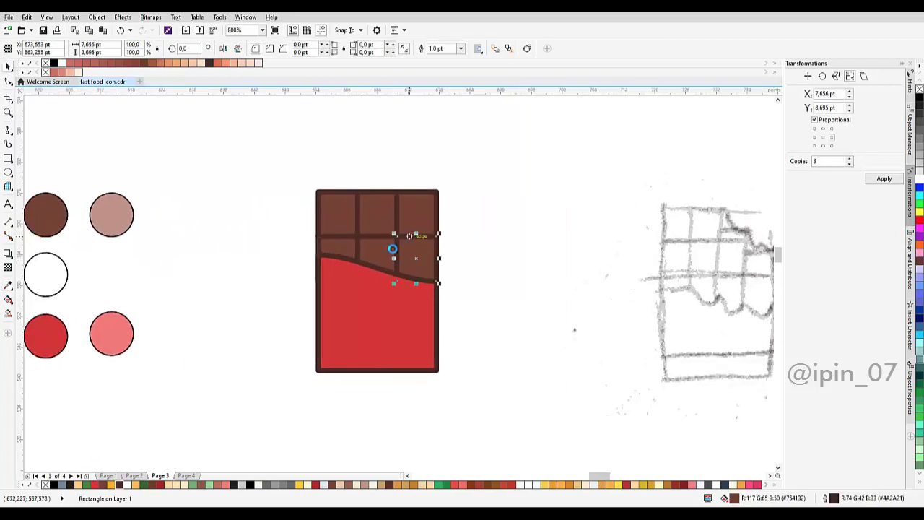
{"action": "scroll", "coordinate": [397, 252], "scroll_direction": "up", "scroll_amount": 1}
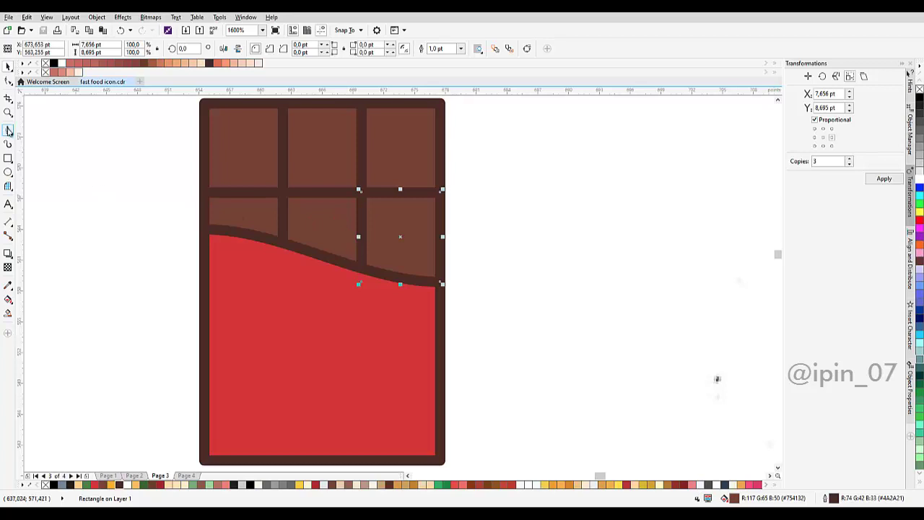
{"action": "left_click", "coordinate": [8, 130]}
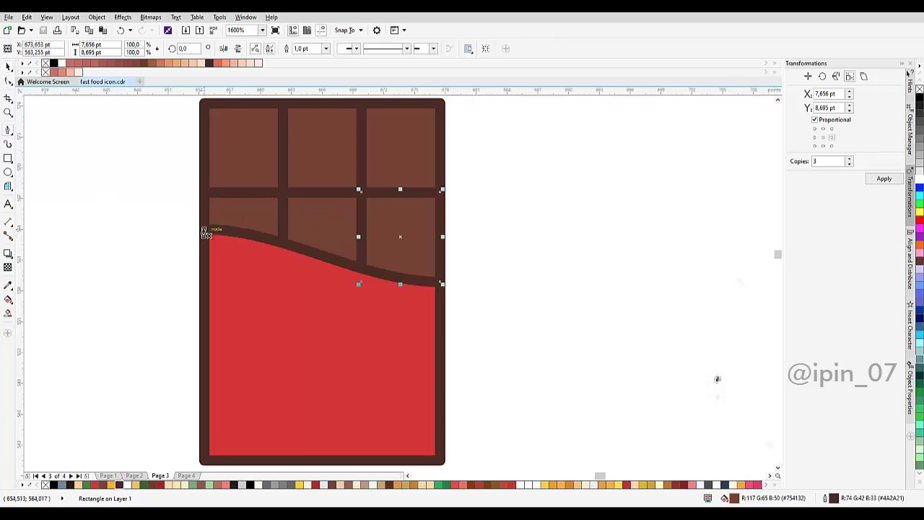
{"action": "left_click", "coordinate": [205, 231]}
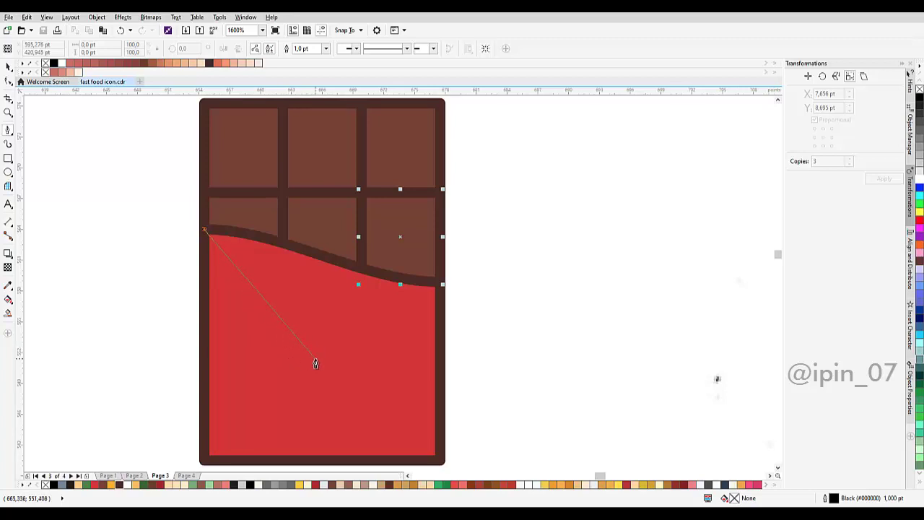
{"action": "left_click", "coordinate": [281, 349]}
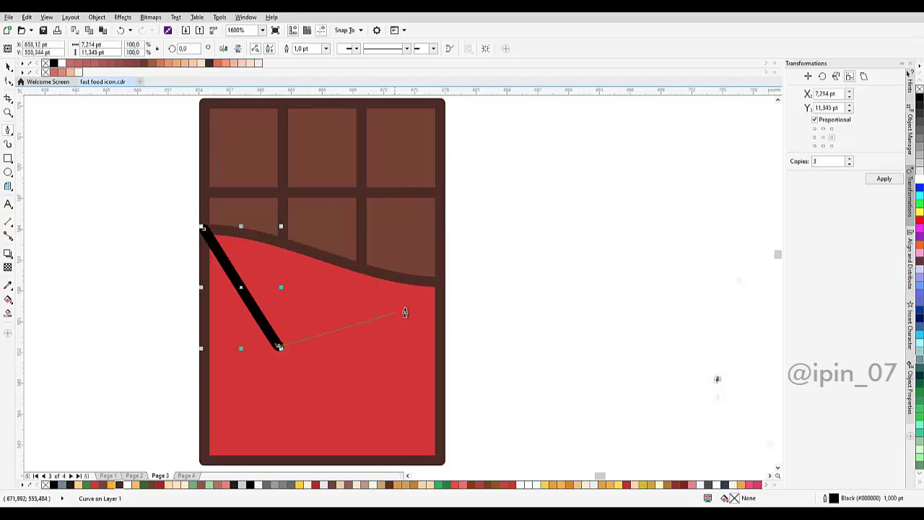
{"action": "left_click", "coordinate": [439, 283]}
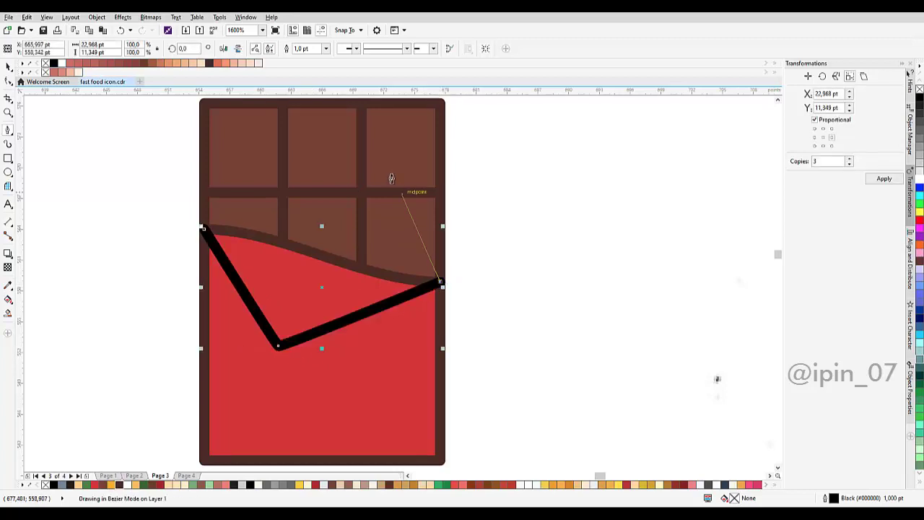
{"action": "left_click_drag", "start_coordinate": [332, 179], "coordinate": [297, 175]}
{"action": "left_click_drag", "start_coordinate": [214, 248], "coordinate": [182, 155]}
{"action": "left_click_drag", "start_coordinate": [329, 354], "coordinate": [325, 320]}
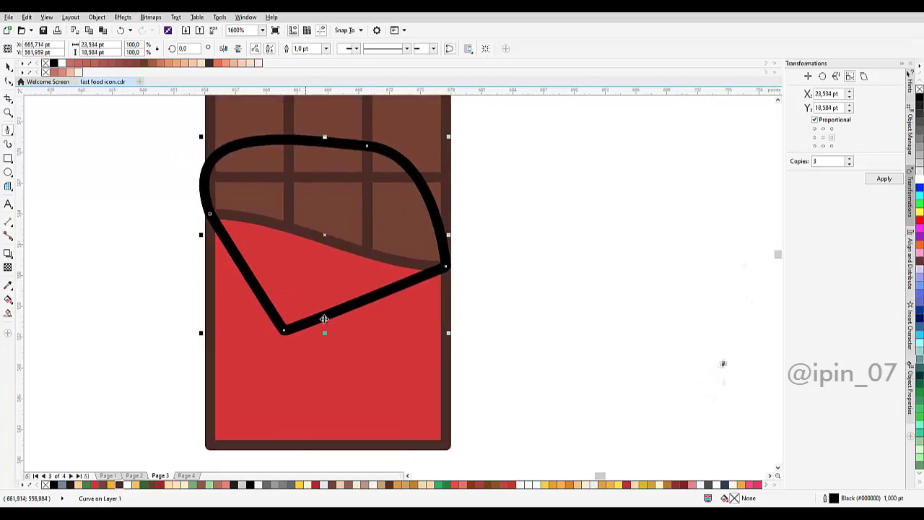
Intersect the flap shape with the wrapper and delete the original drawn shape.
{"action": "key", "text": "space"}
{"action": "left_click", "coordinate": [342, 328], "text": "shift"}
{"action": "left_click", "coordinate": [303, 51]}
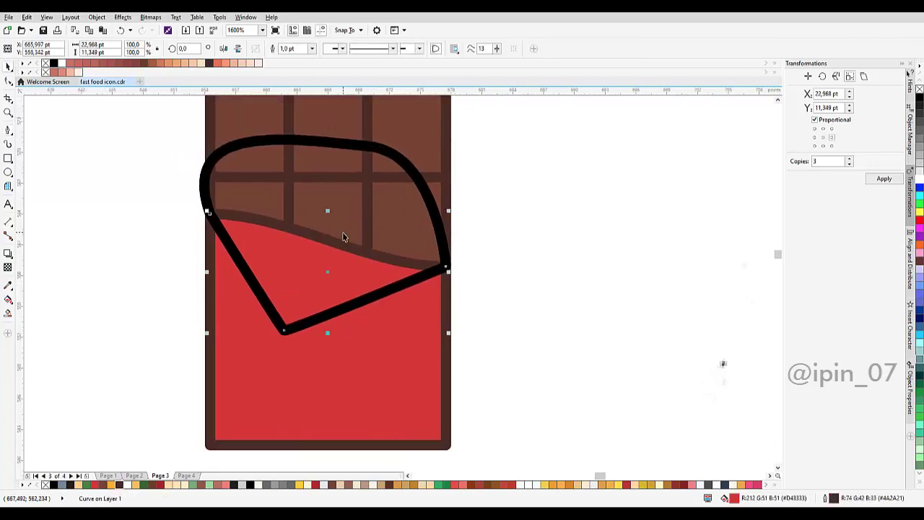
{"action": "left_click", "coordinate": [353, 212]}
{"action": "key", "text": "Delete"}
{"action": "left_click_drag", "start_coordinate": [387, 250], "coordinate": [481, 252]}
{"action": "left_click", "coordinate": [388, 274]}
Fill the folded flap with the light grey swatch colour (#E6E6E6).
{"action": "scroll", "coordinate": [322, 262], "scroll_direction": "left", "scroll_amount": 3}
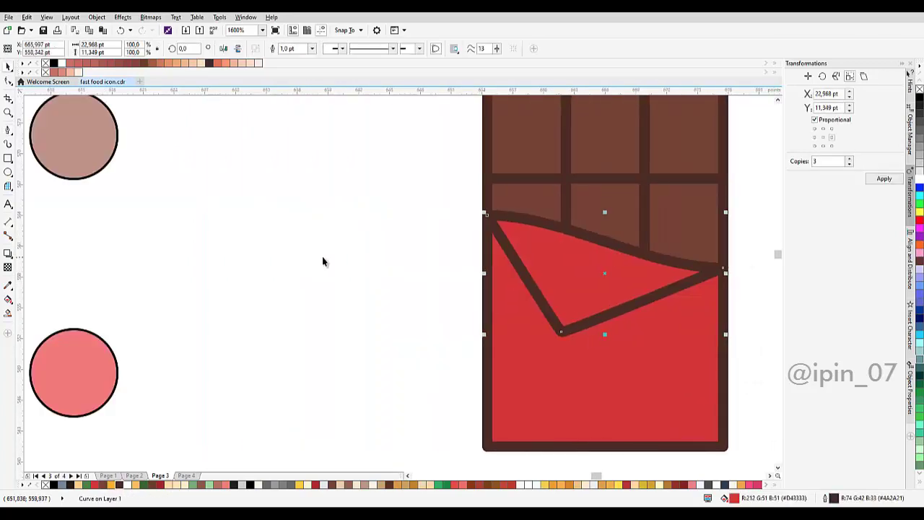
{"action": "key", "text": "space"}
{"action": "left_click", "coordinate": [13, 284]}
{"action": "scroll", "coordinate": [108, 262], "scroll_direction": "down", "scroll_amount": 2}
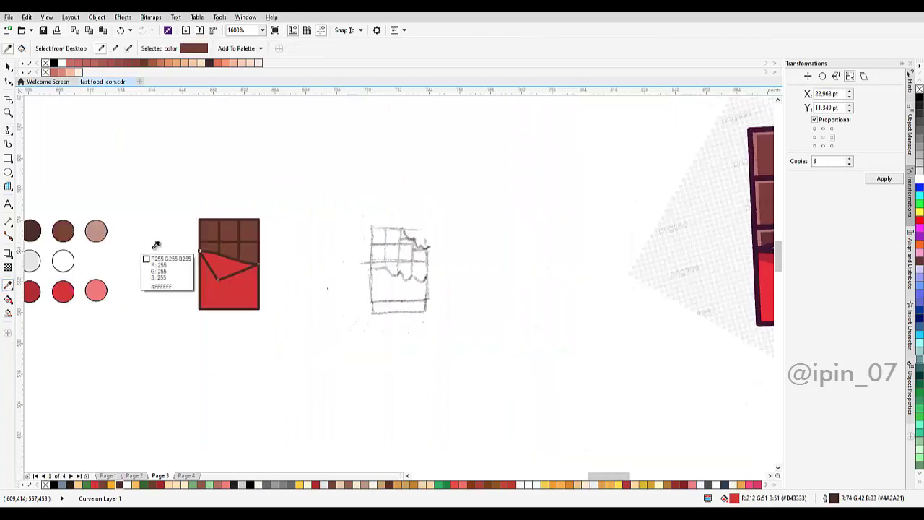
{"action": "scroll", "coordinate": [148, 251], "scroll_direction": "left", "scroll_amount": 2}
{"action": "left_click", "coordinate": [128, 258]}
{"action": "left_click", "coordinate": [316, 269]}
{"action": "scroll", "coordinate": [318, 267], "scroll_direction": "up", "scroll_amount": 1}
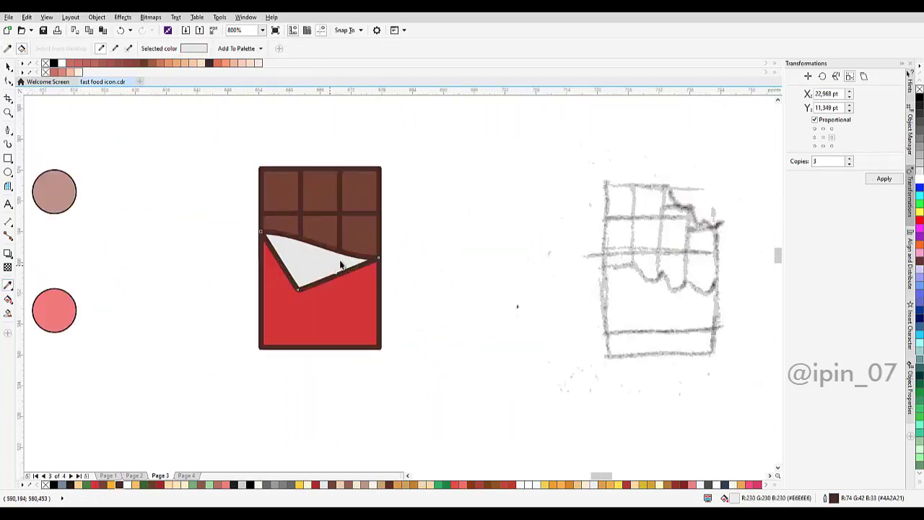
{"action": "key", "text": "space"}
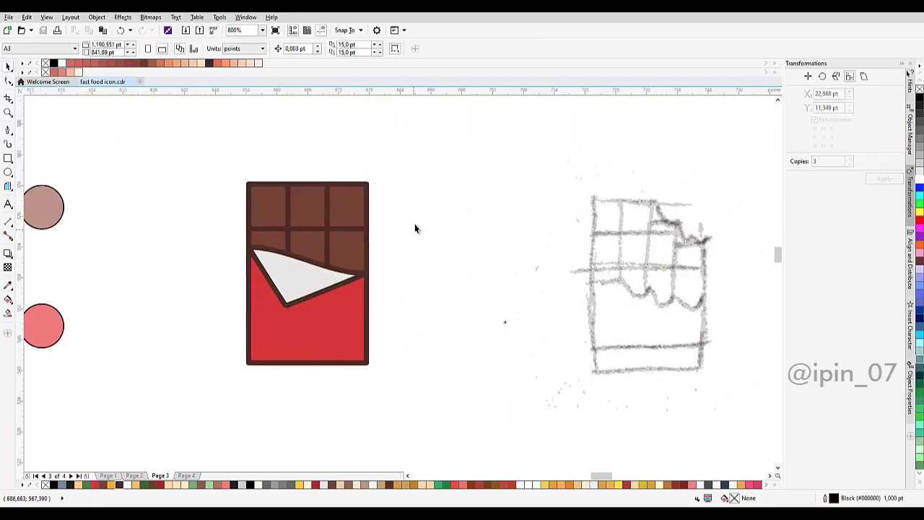
Select all six brown chocolate squares and copy them.
{"action": "scroll", "coordinate": [296, 213], "scroll_direction": "up", "scroll_amount": 1}
{"action": "scroll", "coordinate": [274, 221], "scroll_direction": "up", "scroll_amount": 1}
{"action": "left_click", "coordinate": [272, 221]}
{"action": "scroll", "coordinate": [254, 223], "scroll_direction": "down", "scroll_amount": 1}
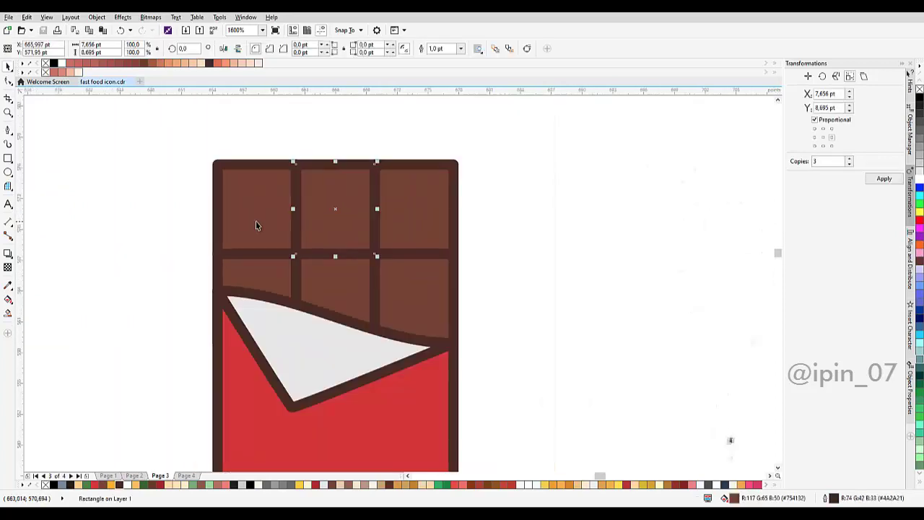
{"action": "left_click", "coordinate": [332, 207], "text": "shift"}
{"action": "left_click", "coordinate": [426, 205], "text": "shift"}
{"action": "left_click", "coordinate": [401, 295], "text": "shift"}
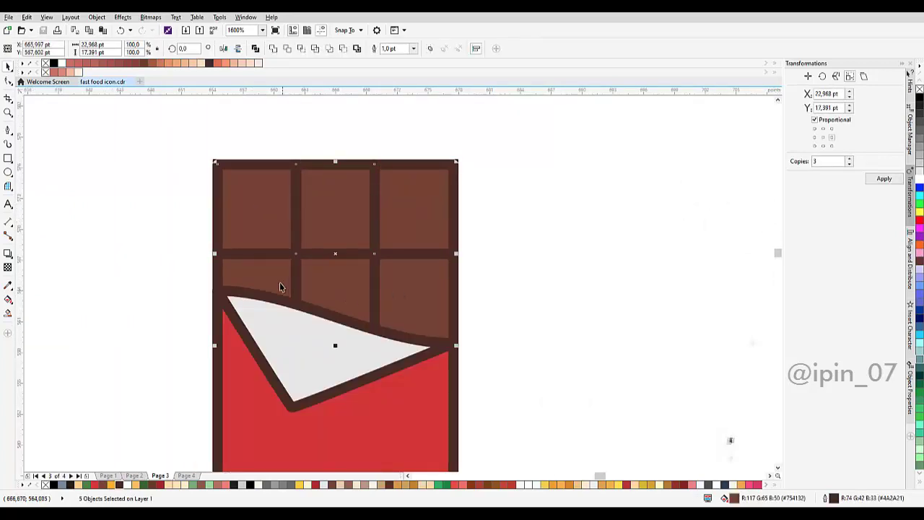
{"action": "right_click", "coordinate": [339, 213]}
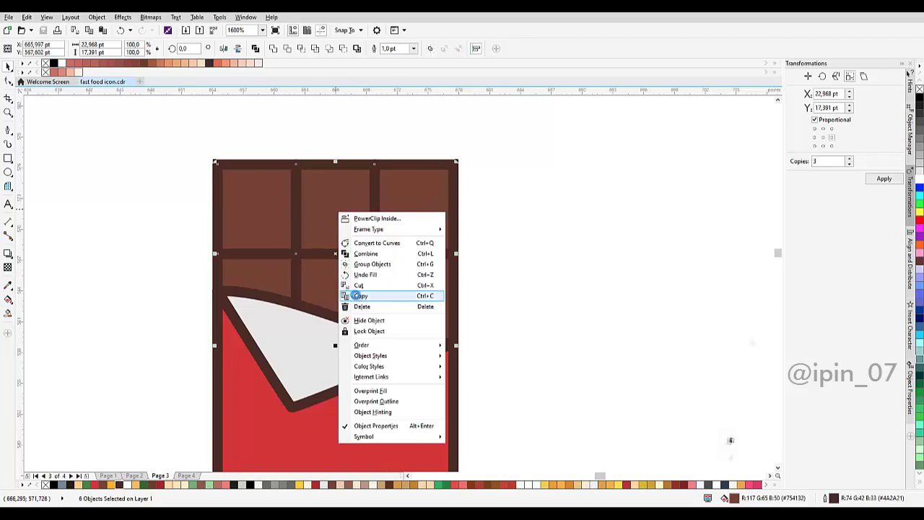
{"action": "left_click", "coordinate": [351, 295]}
Paste the six copied squares and offset them about 1.4 pt right and 1.5 pt down from the originals.
{"action": "left_click", "coordinate": [577, 173]}
{"action": "right_click", "coordinate": [579, 149]}
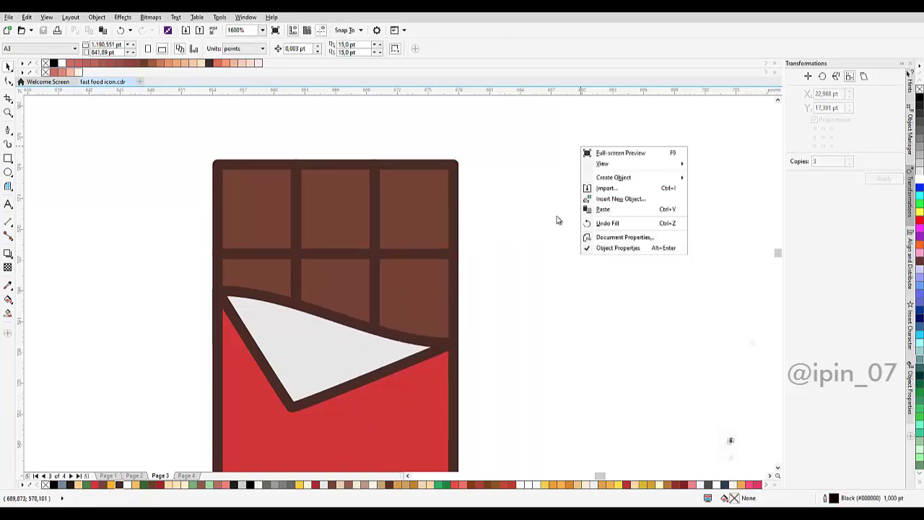
{"action": "left_click", "coordinate": [599, 210]}
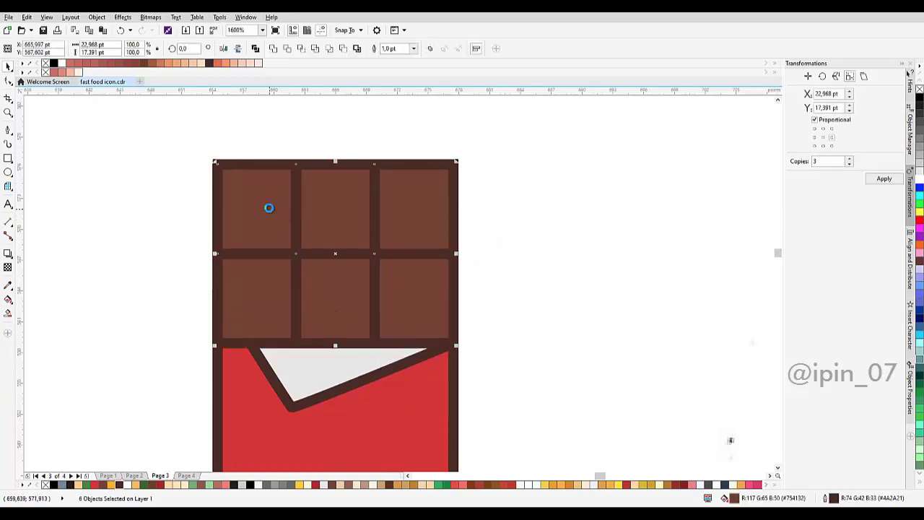
{"action": "scroll", "coordinate": [269, 208], "scroll_direction": "up", "scroll_amount": 2}
{"action": "mouse_move", "coordinate": [277, 215]}
{"action": "left_mouse_down"}
{"action": "mouse_move", "coordinate": [294, 231]}
{"action": "mouse_move", "coordinate": [284, 222]}
{"action": "left_mouse_up"}
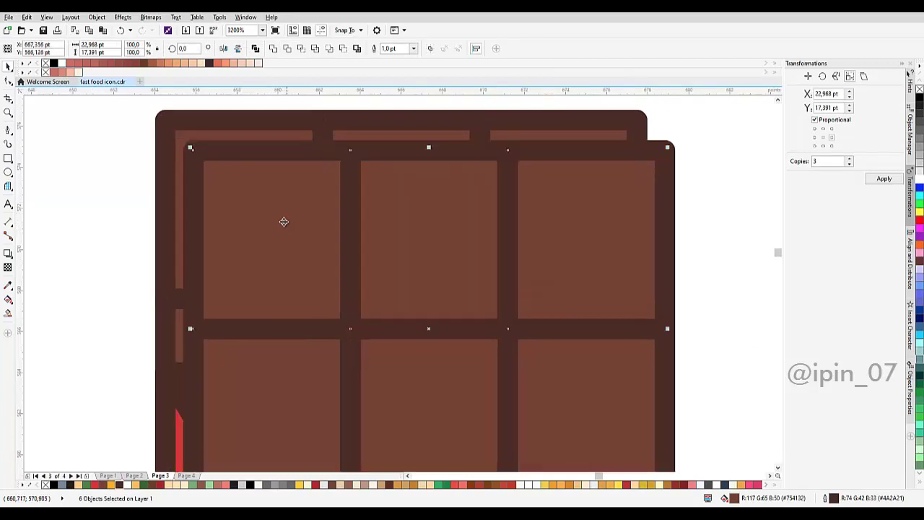
{"action": "left_click", "coordinate": [919, 88]}
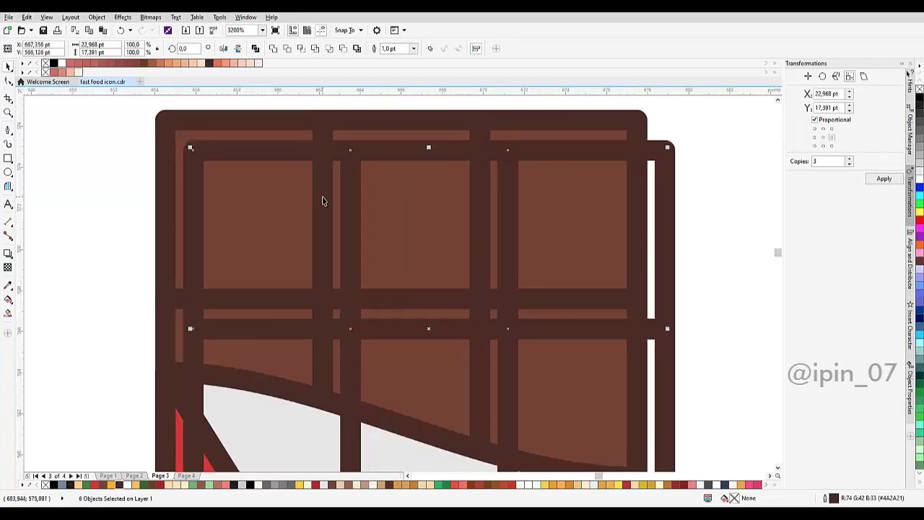
{"action": "scroll", "coordinate": [272, 188], "scroll_direction": "up", "scroll_amount": 2}
{"action": "left_click_drag", "start_coordinate": [246, 205], "coordinate": [230, 195]}
{"action": "key", "text": "ctrl+z"}
{"action": "key", "text": "ctrl+z"}
{"action": "key", "text": "ctrl+z"}
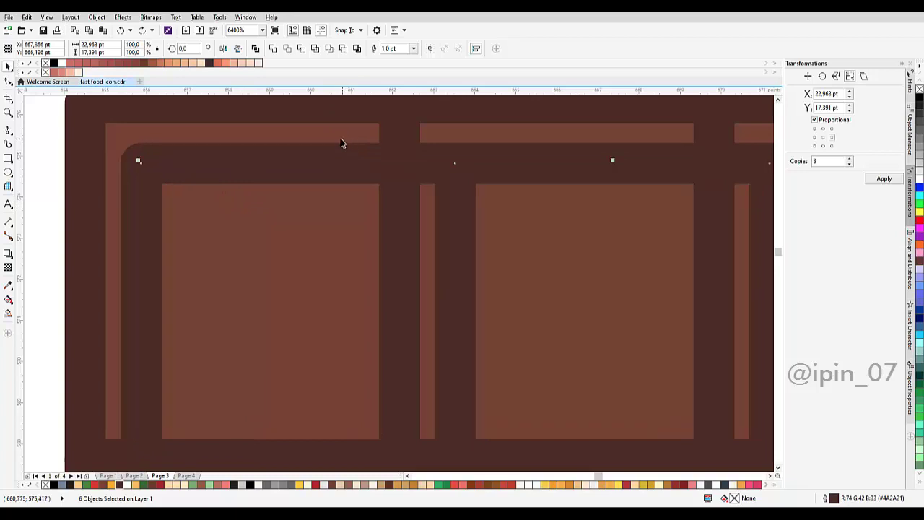
Set the pasted squares' outline width to Hairline and shift them slightly up and left over the originals.
{"action": "left_click", "coordinate": [413, 49]}
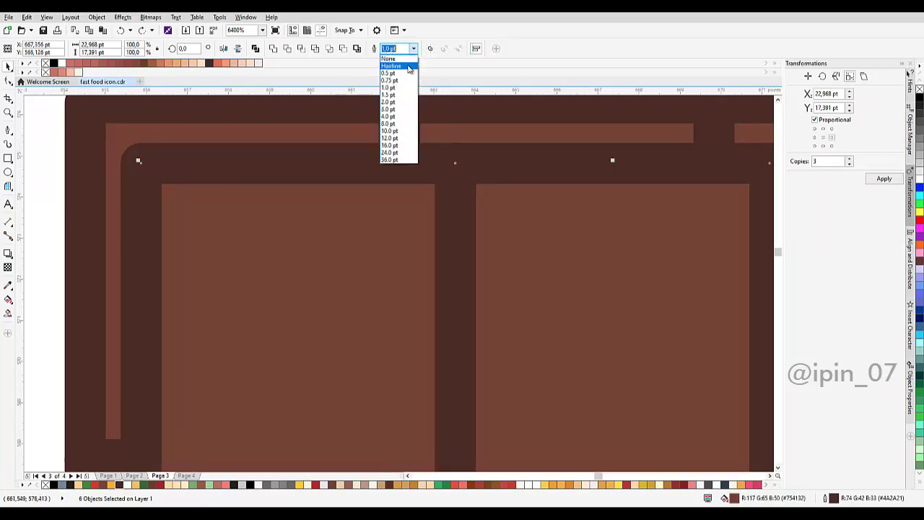
{"action": "left_click", "coordinate": [407, 66]}
{"action": "scroll", "coordinate": [241, 180], "scroll_direction": "left", "scroll_amount": 1}
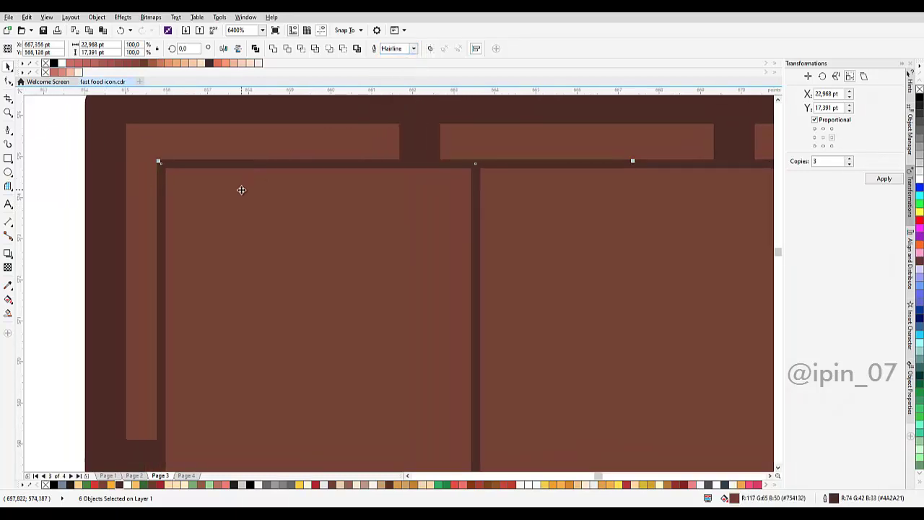
{"action": "scroll", "coordinate": [240, 189], "scroll_direction": "down", "scroll_amount": 5}
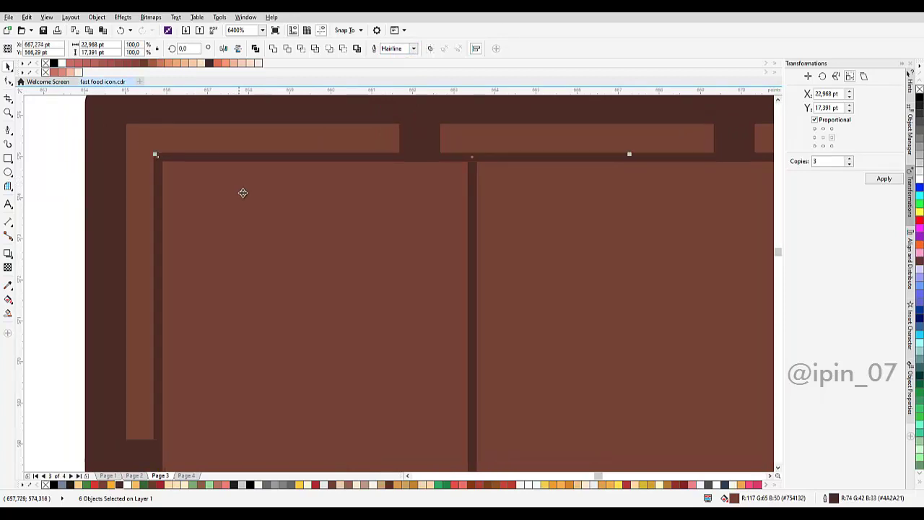
{"action": "scroll", "coordinate": [279, 215], "scroll_direction": "up", "scroll_amount": 2}
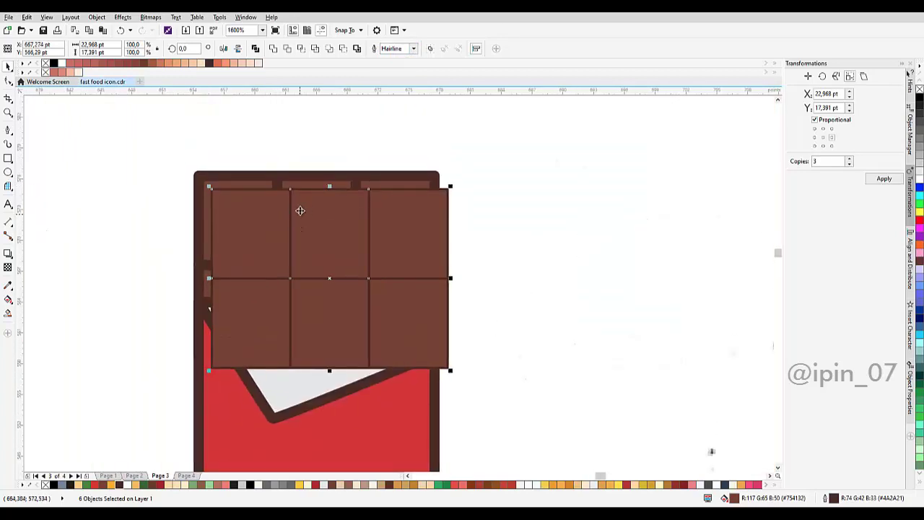
Intersect the upper left square copy with the original square beneath it, then remove the hairline copy.
{"action": "left_click", "coordinate": [345, 152]}
{"action": "left_click", "coordinate": [243, 216]}
{"action": "scroll", "coordinate": [240, 184], "scroll_direction": "up", "scroll_amount": 1}
{"action": "left_click", "coordinate": [241, 184], "text": "shift"}
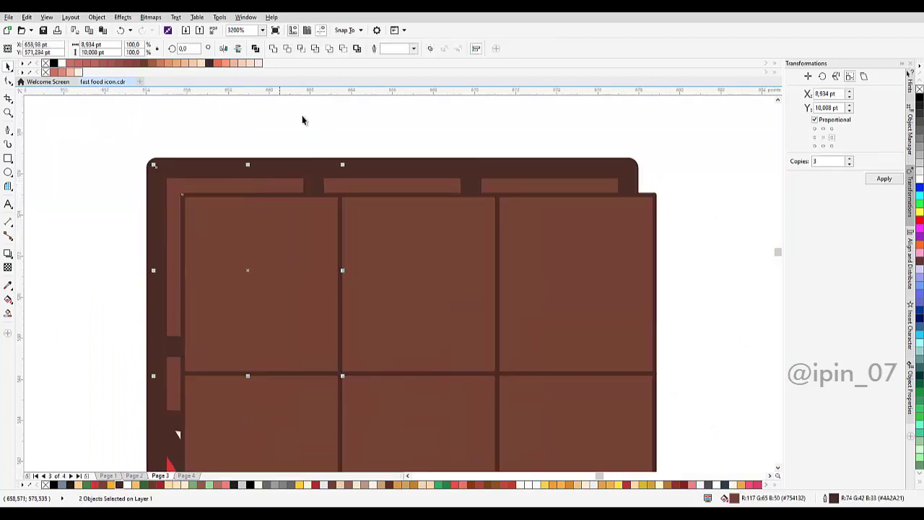
{"action": "left_click", "coordinate": [302, 49]}
Intersect the upper middle square copy with its original square and delete the hairline copy.
{"action": "left_click", "coordinate": [354, 233]}
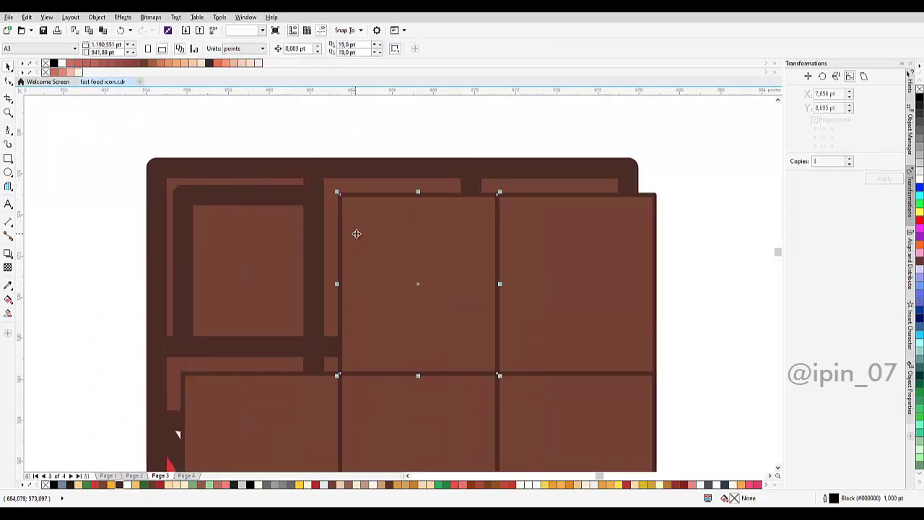
{"action": "left_click", "coordinate": [367, 189], "text": "shift"}
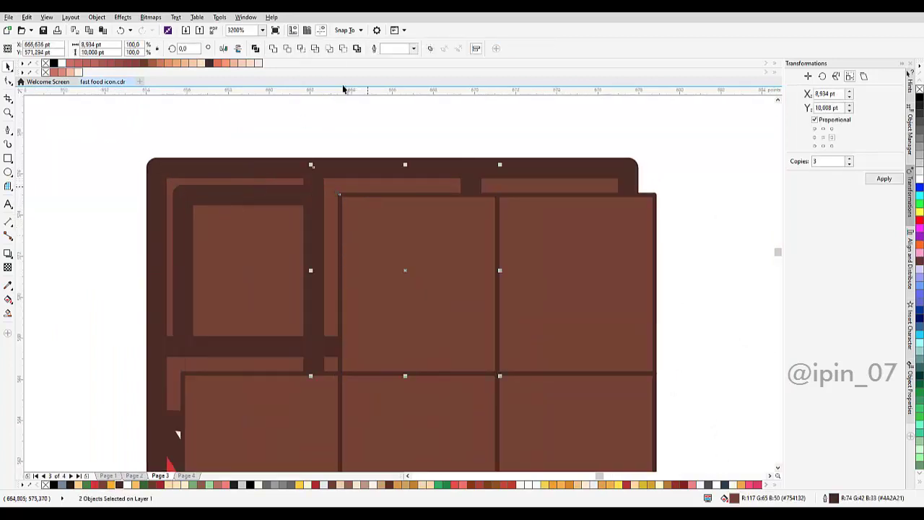
{"action": "left_click", "coordinate": [302, 50]}
{"action": "left_click_drag", "start_coordinate": [486, 241], "coordinate": [383, 227]}
{"action": "left_click", "coordinate": [384, 226]}
{"action": "key", "text": "Delete"}
Intersect the upper right square copy with its original square and remove the hairline copy.
{"action": "left_click", "coordinate": [423, 192]}
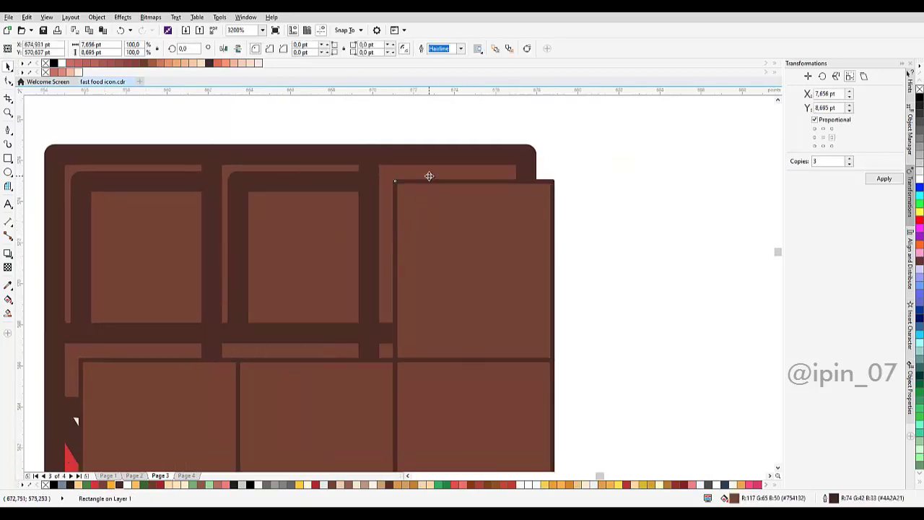
{"action": "left_click", "coordinate": [431, 177], "text": "shift"}
{"action": "left_click", "coordinate": [302, 49]}
{"action": "scroll", "coordinate": [510, 257], "scroll_direction": "down", "scroll_amount": 2}
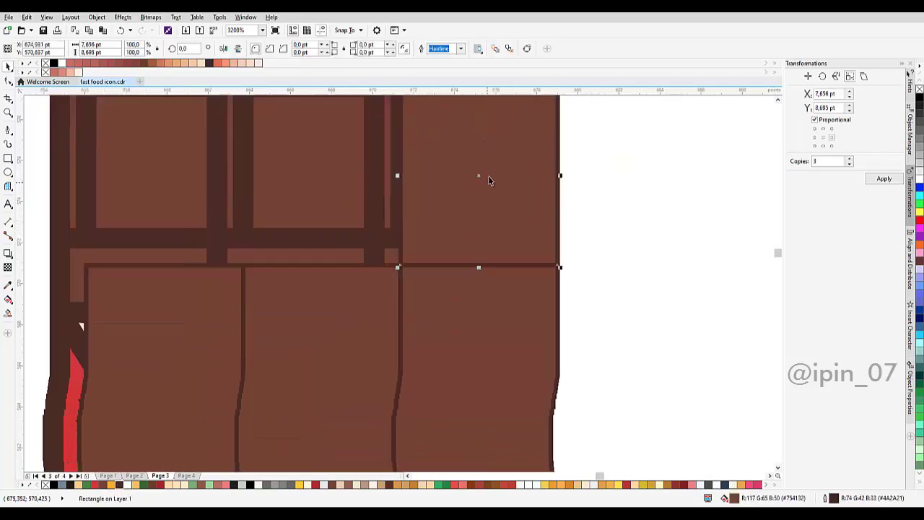
Intersect the lower right square copy with its original square and delete the hairline copy.
{"action": "left_click", "coordinate": [463, 250], "text": "shift"}
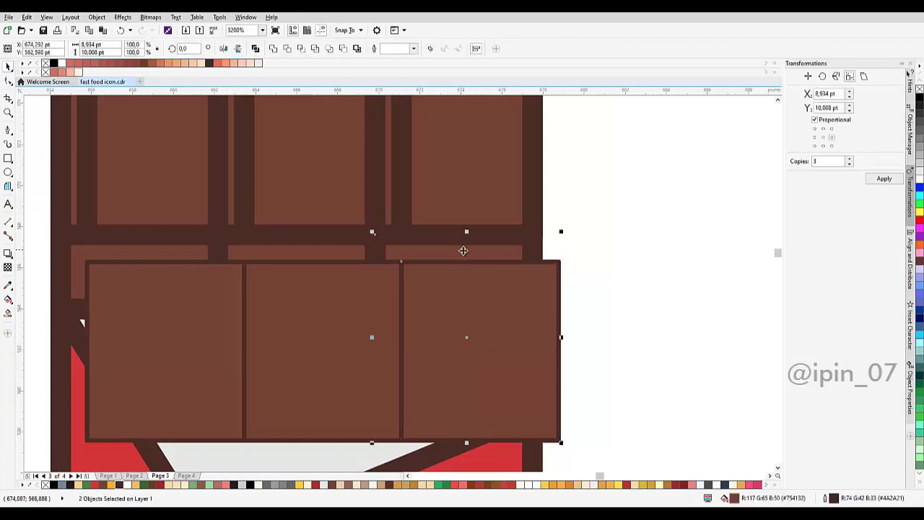
{"action": "left_click", "coordinate": [301, 49]}
{"action": "left_click", "coordinate": [542, 307]}
{"action": "key", "text": "Delete"}
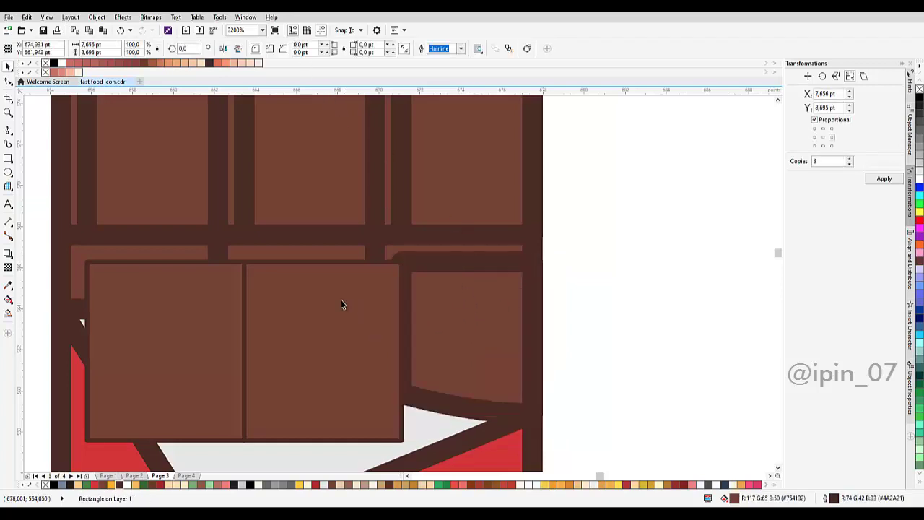
Intersect the lower middle square copy with its original square and delete the hairline copy.
{"action": "left_click", "coordinate": [332, 278]}
{"action": "left_click", "coordinate": [346, 189], "text": "shift"}
{"action": "left_click", "coordinate": [301, 49]}
{"action": "left_click_drag", "start_coordinate": [384, 333], "coordinate": [405, 306]}
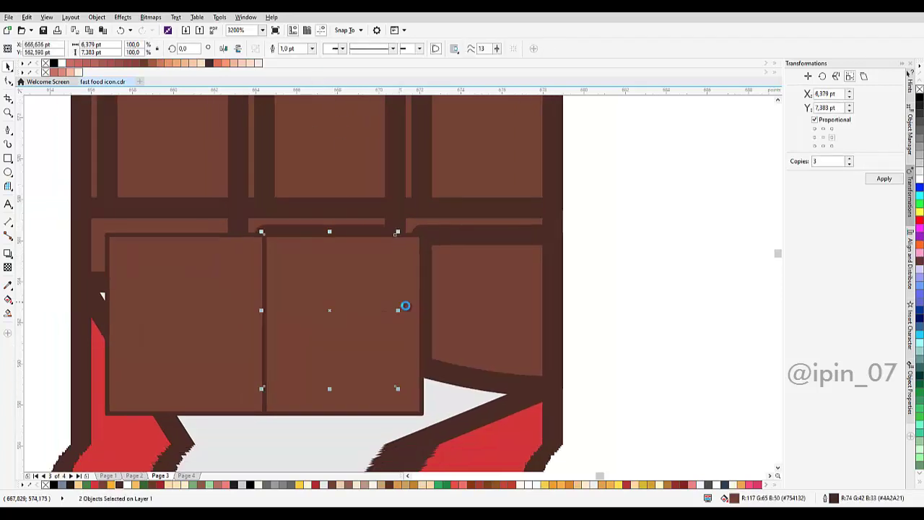
{"action": "left_click", "coordinate": [405, 297]}
{"action": "key", "text": "Delete"}
Intersect the lower left square copy with its original square and delete the hairline copy.
{"action": "left_click_drag", "start_coordinate": [201, 272], "coordinate": [323, 281]}
{"action": "left_click", "coordinate": [323, 280]}
{"action": "left_click", "coordinate": [322, 242], "text": "shift"}
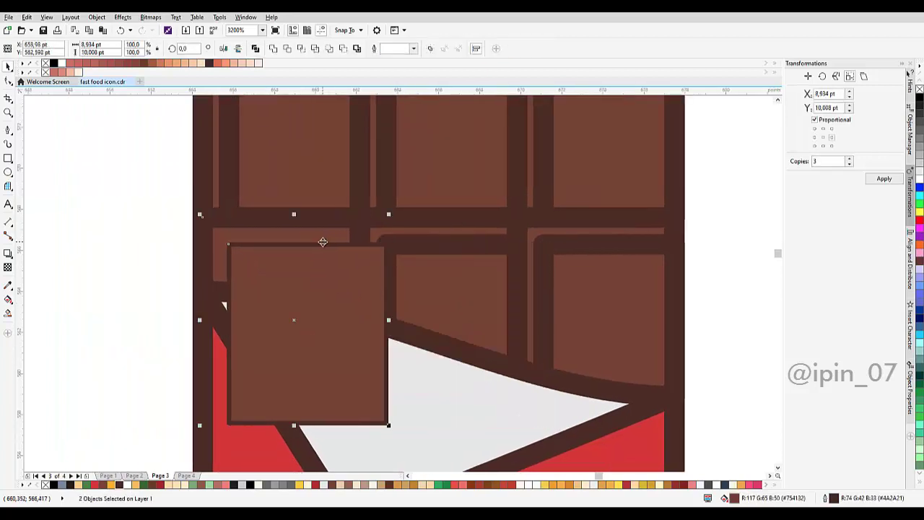
{"action": "left_click", "coordinate": [301, 50]}
{"action": "left_click", "coordinate": [369, 281]}
{"action": "key", "text": "Delete"}
{"action": "scroll", "coordinate": [369, 267], "scroll_direction": "down", "scroll_amount": 1}
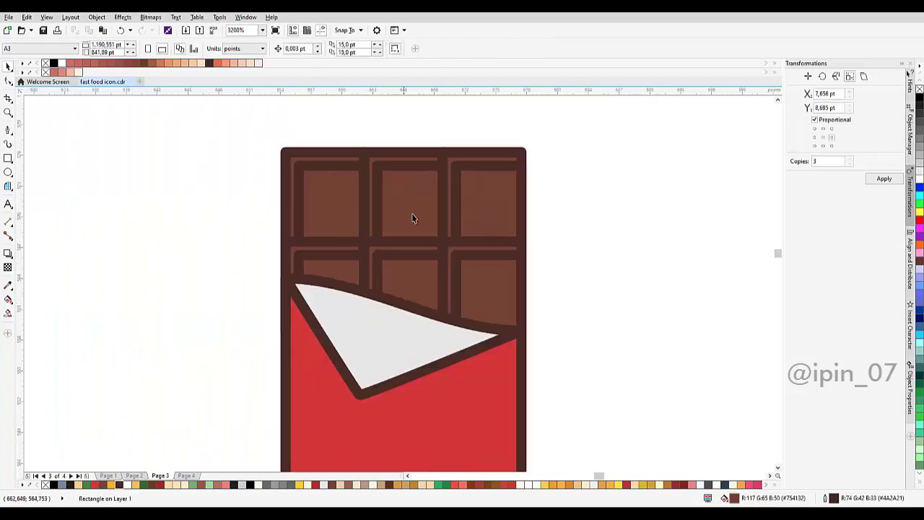
Set the outline width of all six intersected inner squares to None.
{"action": "scroll", "coordinate": [296, 240], "scroll_direction": "right", "scroll_amount": 2}
{"action": "scroll", "coordinate": [296, 239], "scroll_direction": "down", "scroll_amount": 2}
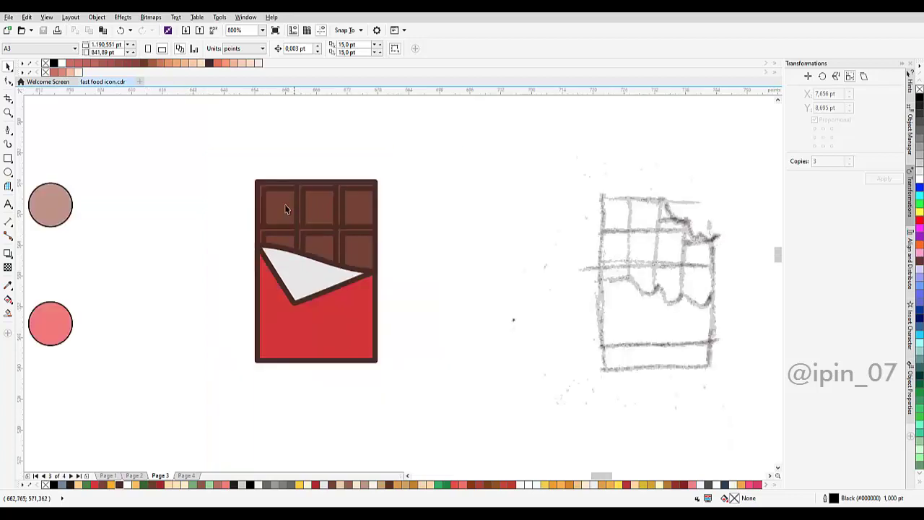
{"action": "scroll", "coordinate": [322, 206], "scroll_direction": "up", "scroll_amount": 1}
{"action": "scroll", "coordinate": [364, 203], "scroll_direction": "up", "scroll_amount": 1}
{"action": "left_click", "coordinate": [366, 202]}
{"action": "left_click", "coordinate": [466, 204], "text": "shift"}
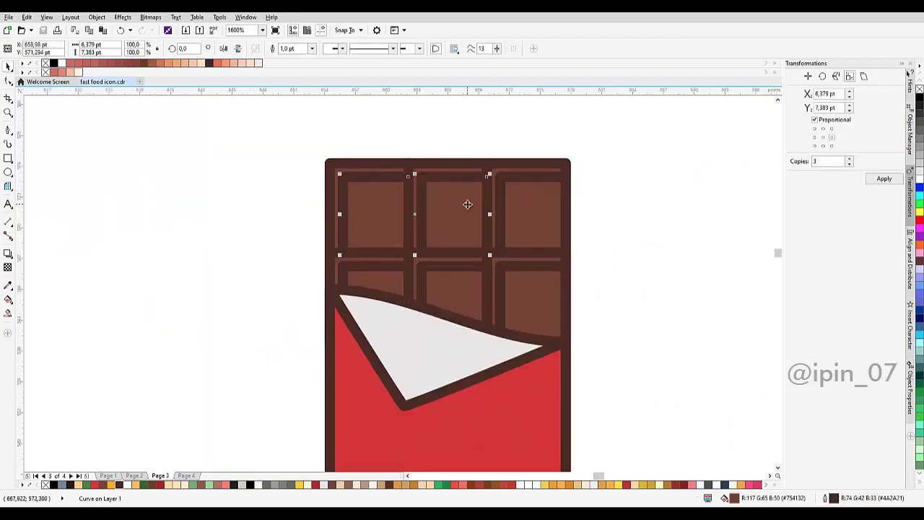
{"action": "left_click", "coordinate": [546, 203], "text": "shift"}
{"action": "left_click", "coordinate": [531, 303], "text": "shift"}
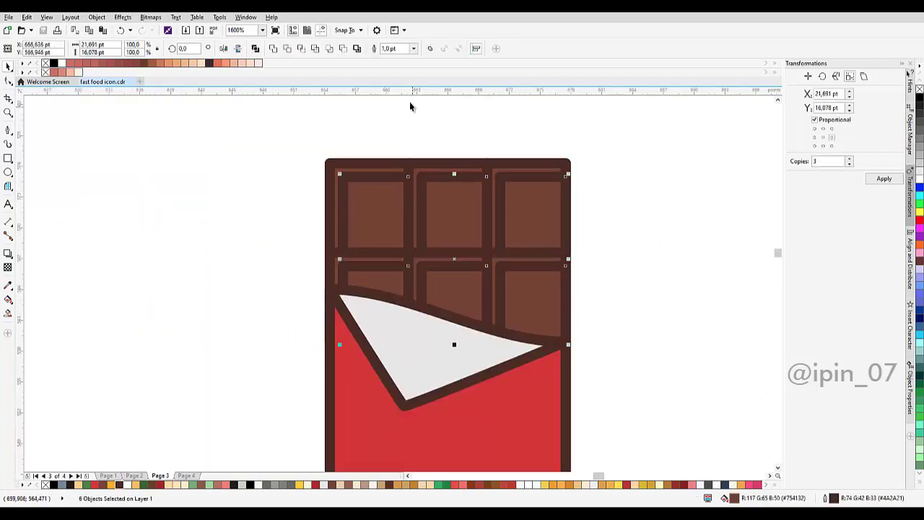
{"action": "left_click", "coordinate": [413, 49]}
{"action": "left_click", "coordinate": [392, 60]}
Sample the light brown swatch and fill the three upper base squares with it as edge highlights.
{"action": "scroll", "coordinate": [224, 238], "scroll_direction": "down", "scroll_amount": 1}
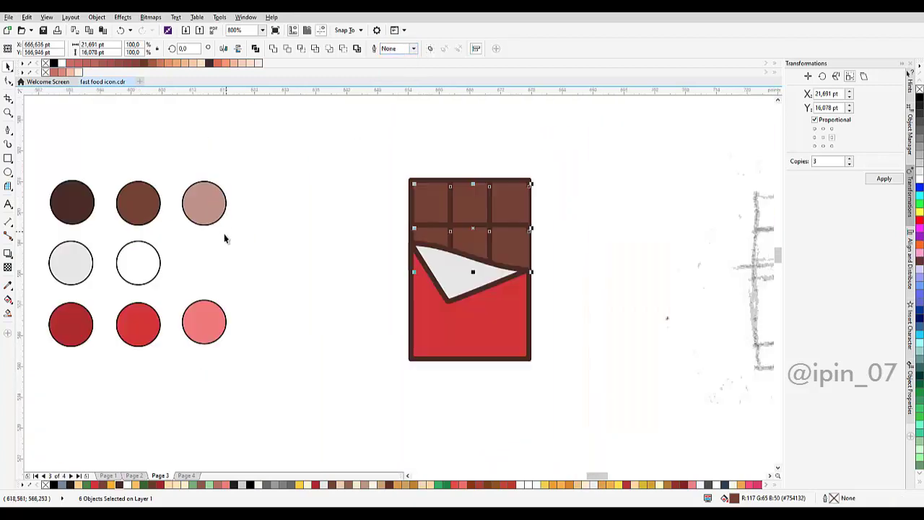
{"action": "left_click", "coordinate": [8, 284]}
{"action": "left_click", "coordinate": [202, 205]}
{"action": "scroll", "coordinate": [392, 192], "scroll_direction": "up", "scroll_amount": 2}
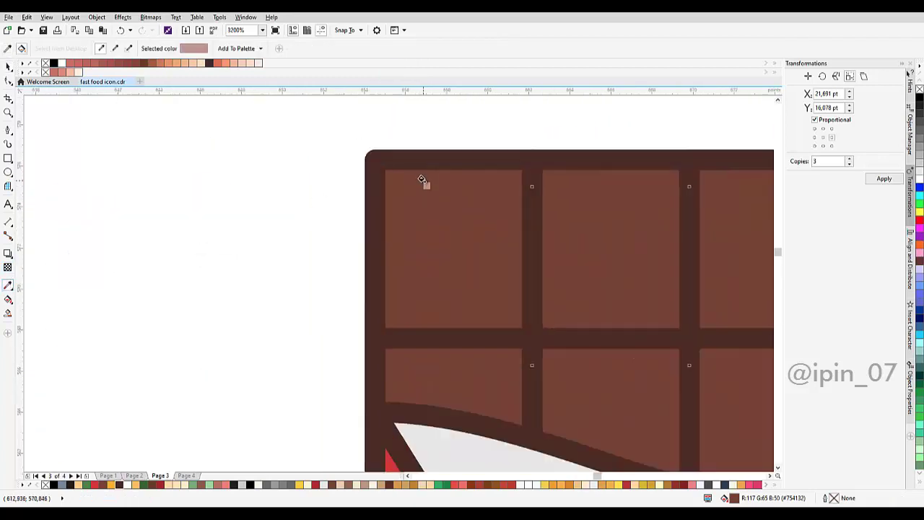
{"action": "left_click", "coordinate": [423, 181]}
{"action": "scroll", "coordinate": [565, 182], "scroll_direction": "right", "scroll_amount": 3}
{"action": "left_click", "coordinate": [365, 181]}
{"action": "left_click", "coordinate": [534, 189]}
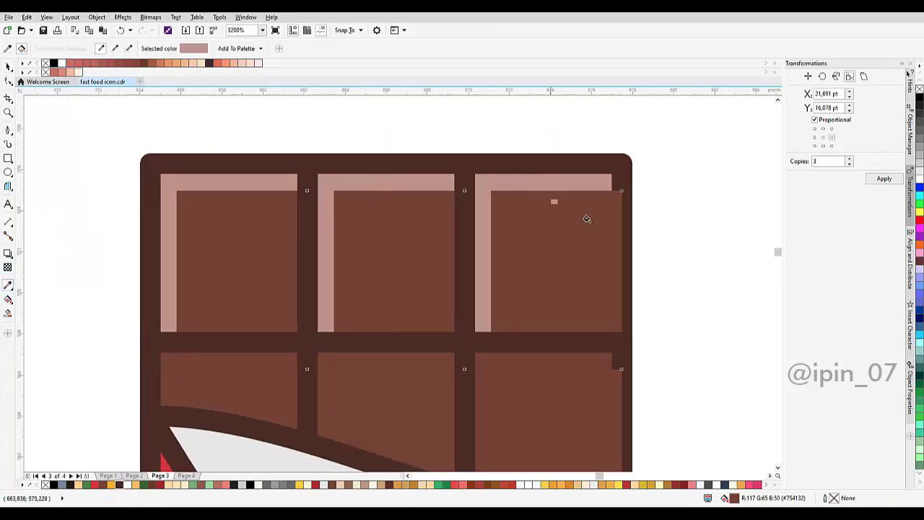
Fill the three lower base squares with the same sampled light brown as edge highlights.
{"action": "scroll", "coordinate": [585, 214], "scroll_direction": "down", "scroll_amount": 2}
{"action": "left_click", "coordinate": [501, 250]}
{"action": "left_click", "coordinate": [376, 258]}
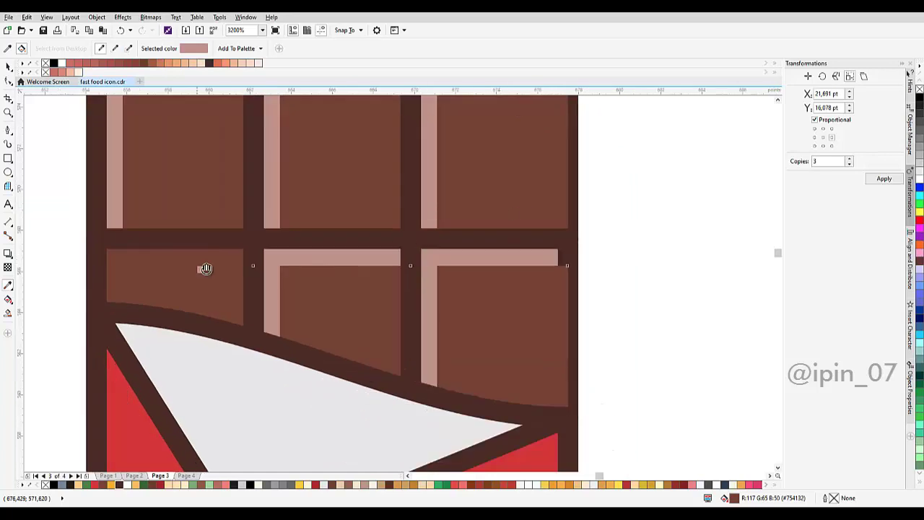
{"action": "scroll", "coordinate": [205, 268], "scroll_direction": "left", "scroll_amount": 2}
{"action": "left_click", "coordinate": [290, 244]}
{"action": "scroll", "coordinate": [314, 258], "scroll_direction": "down", "scroll_amount": 3}
{"action": "key", "text": "space"}
{"action": "left_click", "coordinate": [425, 230]}
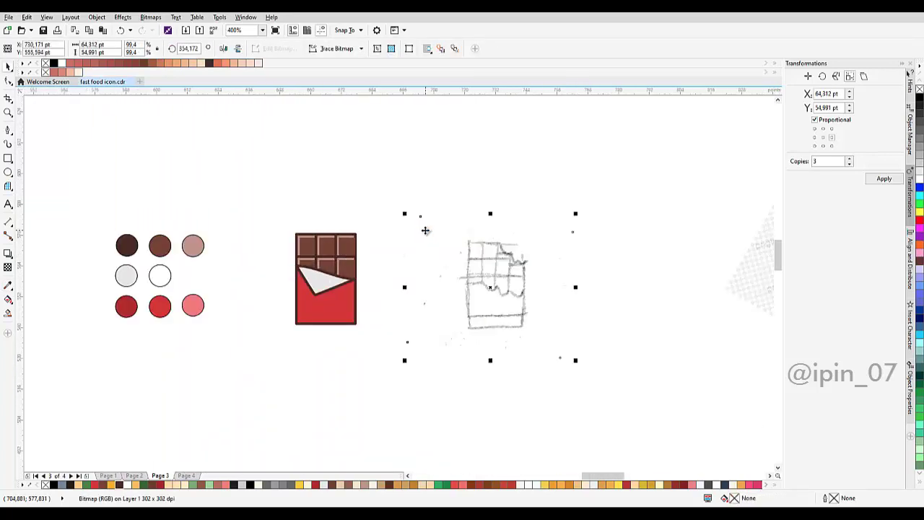
Draw a closed shape about 14 pt high, running diagonally along the flap's left edge past its low point and curving back outside the wrapper.
{"action": "scroll", "coordinate": [391, 286], "scroll_direction": "up", "scroll_amount": 2}
{"action": "scroll", "coordinate": [295, 282], "scroll_direction": "left", "scroll_amount": 3}
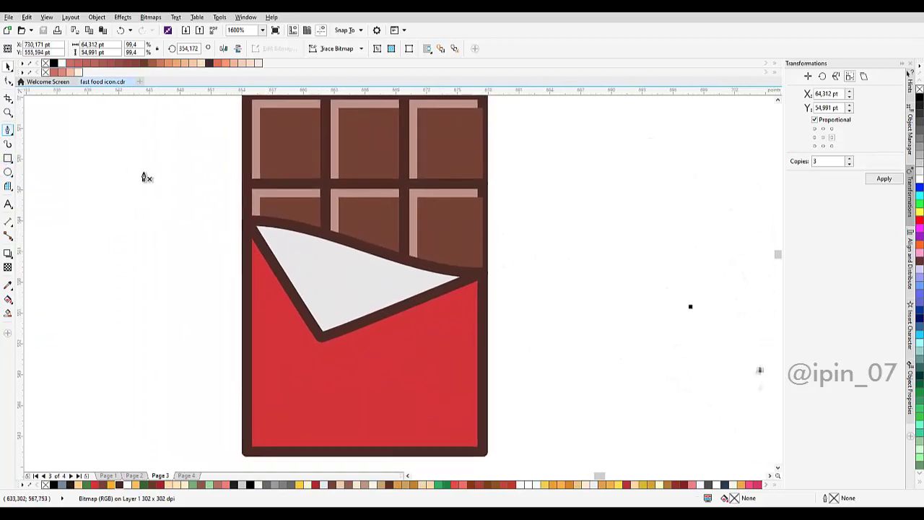
{"action": "scroll", "coordinate": [146, 178], "scroll_direction": "up", "scroll_amount": 1}
{"action": "scroll", "coordinate": [212, 186], "scroll_direction": "right", "scroll_amount": 2}
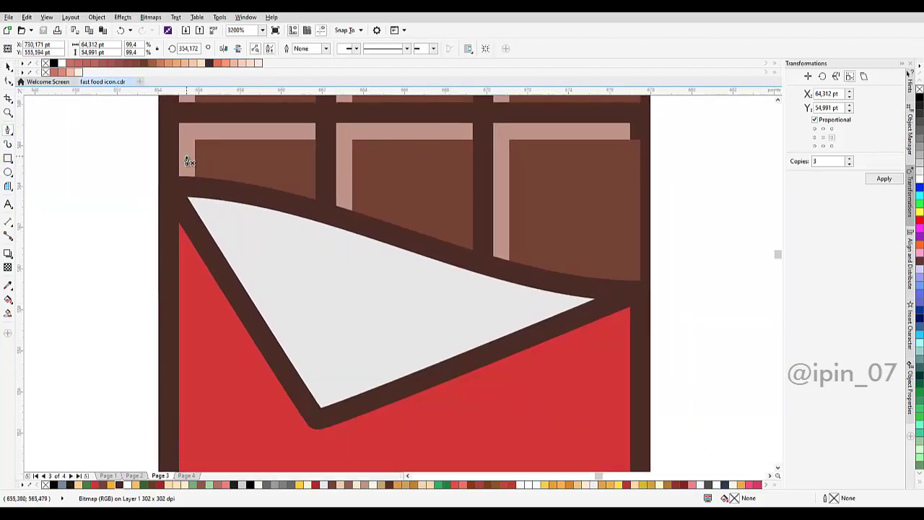
{"action": "left_click", "coordinate": [187, 156]}
{"action": "scroll", "coordinate": [277, 280], "scroll_direction": "down", "scroll_amount": 2}
{"action": "left_click", "coordinate": [325, 361]}
{"action": "scroll", "coordinate": [288, 383], "scroll_direction": "down", "scroll_amount": 1}
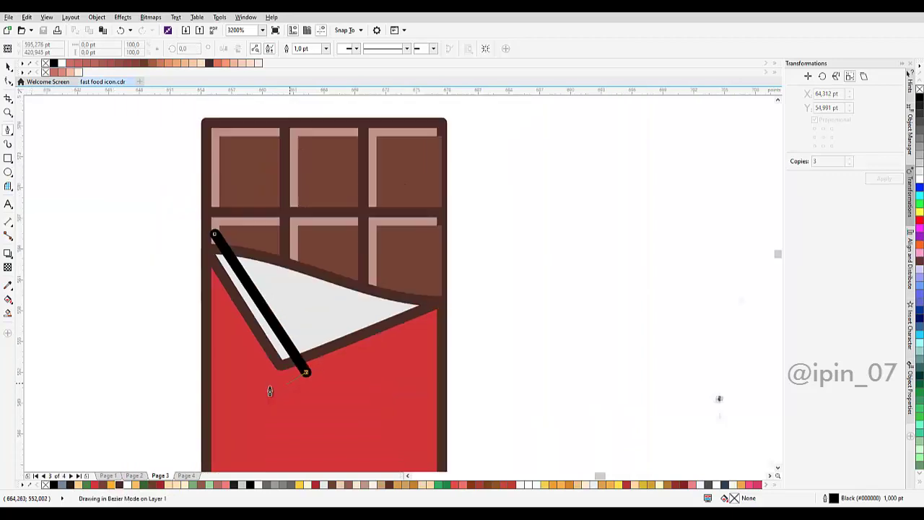
{"action": "scroll", "coordinate": [270, 391], "scroll_direction": "down", "scroll_amount": 1}
{"action": "left_click_drag", "start_coordinate": [200, 366], "coordinate": [193, 349]}
{"action": "scroll", "coordinate": [244, 310], "scroll_direction": "up", "scroll_amount": 1}
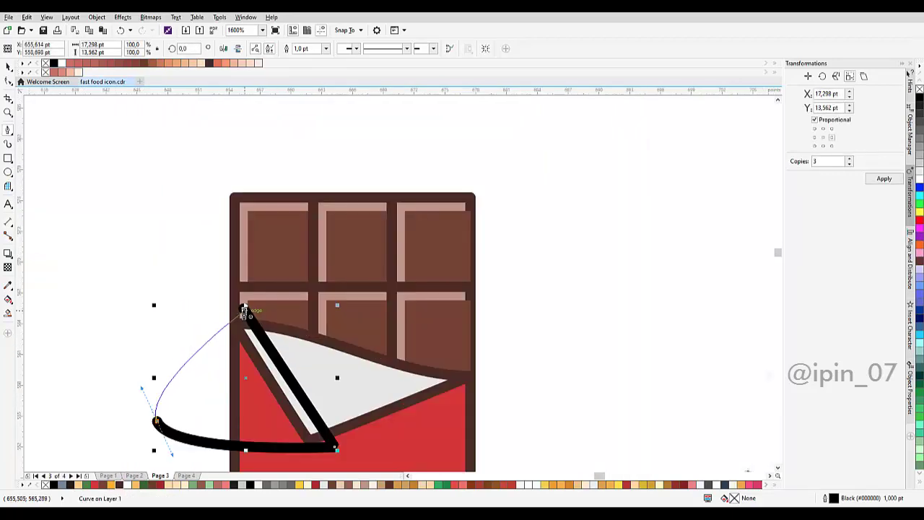
{"action": "left_click_drag", "start_coordinate": [244, 311], "coordinate": [286, 332]}
{"action": "left_click_drag", "start_coordinate": [330, 372], "coordinate": [314, 301]}
Intersect the drawn shape with the light grey flap.
{"action": "key", "text": "space"}
{"action": "left_click", "coordinate": [313, 301], "text": "shift"}
{"action": "left_click", "coordinate": [301, 49]}
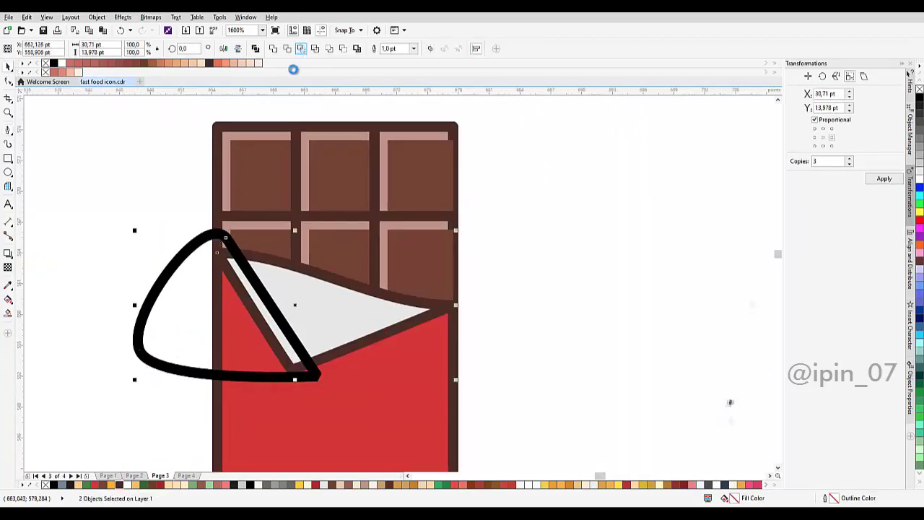
Delete the leftover black outlined shape that was used to cut the flap's left strip.
{"action": "left_click", "coordinate": [196, 291]}
{"action": "left_click_drag", "start_coordinate": [209, 297], "coordinate": [344, 265]}
{"action": "key", "text": "Delete"}
Sample the white swatch, fill the flap's narrow left strip with it, and remove the strip's outline.
{"action": "scroll", "coordinate": [257, 257], "scroll_direction": "down", "scroll_amount": 1}
{"action": "left_click_drag", "start_coordinate": [284, 255], "coordinate": [432, 251]}
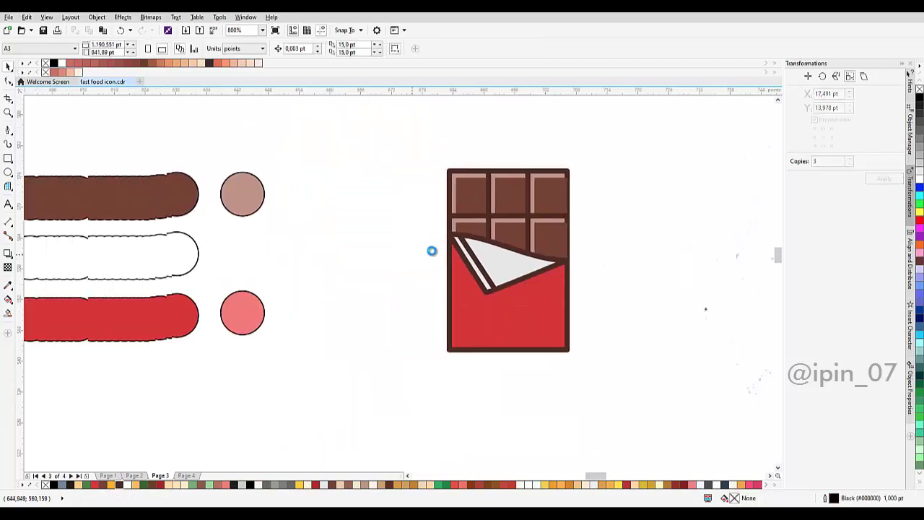
{"action": "left_click", "coordinate": [9, 286]}
{"action": "scroll", "coordinate": [445, 271], "scroll_direction": "up", "scroll_amount": 2}
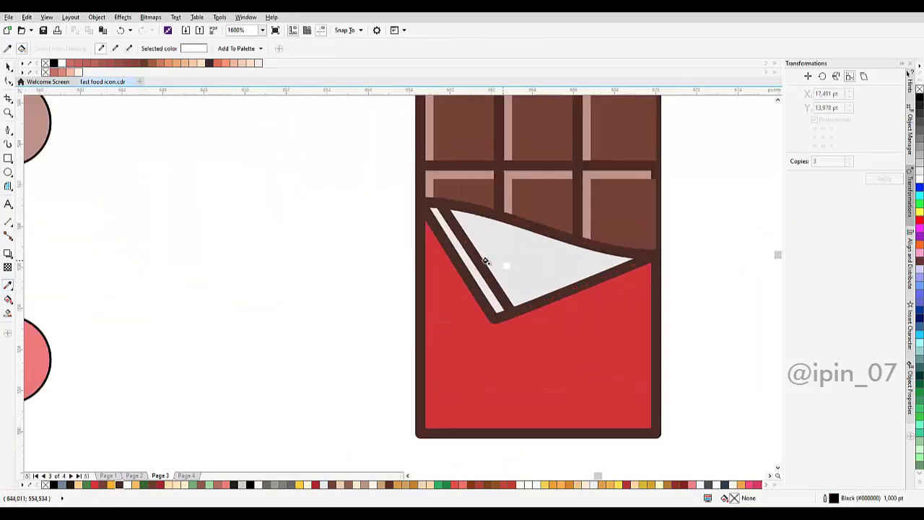
{"action": "left_click", "coordinate": [437, 271]}
{"action": "key", "text": "space"}
{"action": "left_click", "coordinate": [442, 270]}
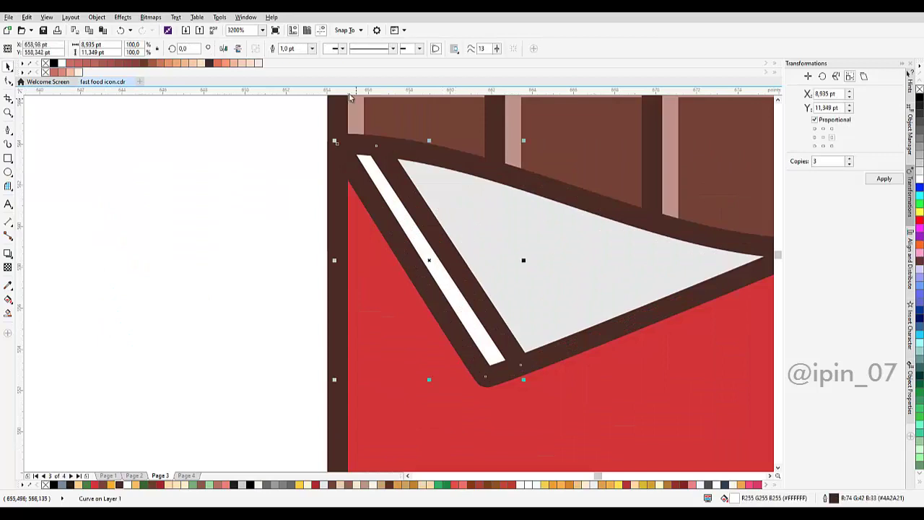
{"action": "left_click", "coordinate": [312, 49]}
{"action": "left_click", "coordinate": [308, 65]}
{"action": "scroll", "coordinate": [448, 201], "scroll_direction": "down", "scroll_amount": 2}
{"action": "left_click", "coordinate": [347, 255]}
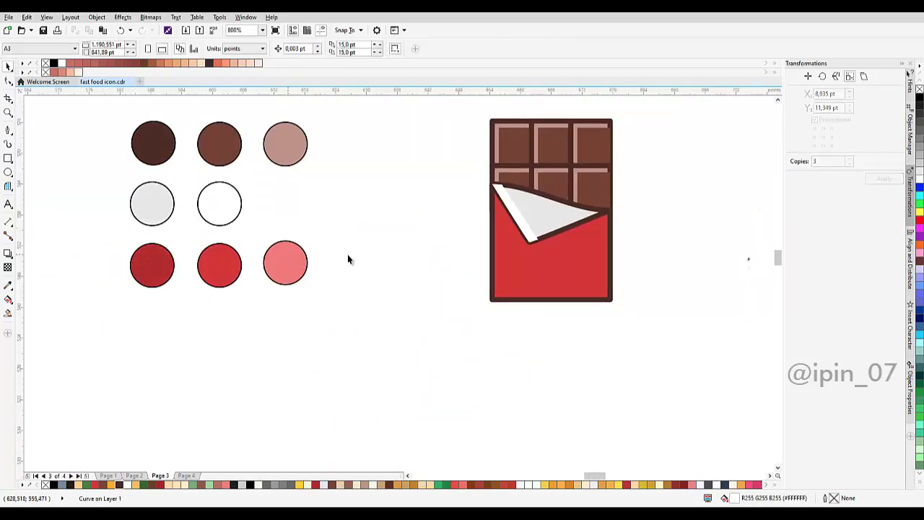
Duplicate the light grey flap and move the copy about 1.2 pt below the original.
{"action": "scroll", "coordinate": [361, 250], "scroll_direction": "right", "scroll_amount": 3}
{"action": "scroll", "coordinate": [448, 233], "scroll_direction": "up", "scroll_amount": 1}
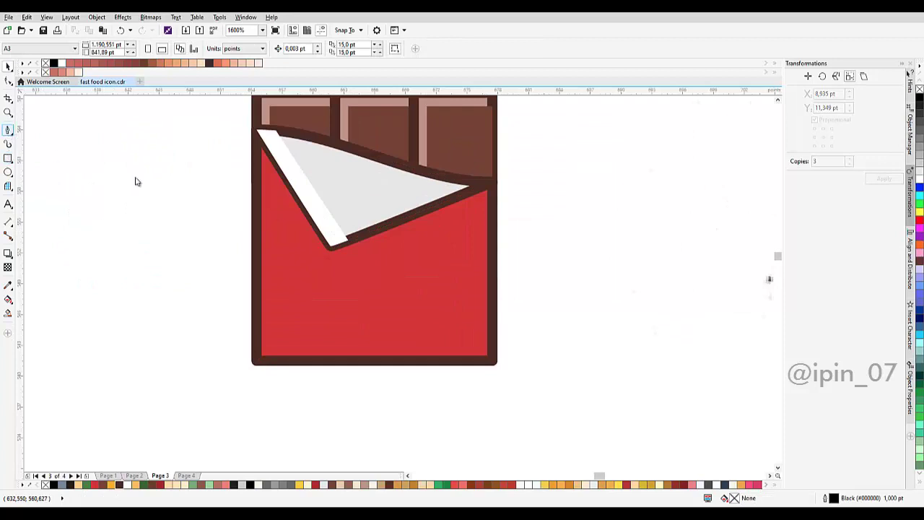
{"action": "middle_click", "coordinate": [509, 204]}
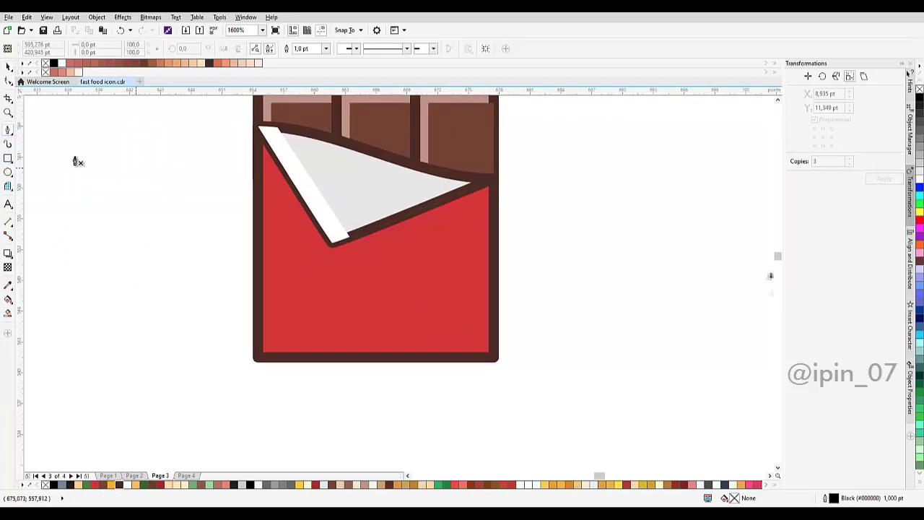
{"action": "left_click_drag", "start_coordinate": [435, 281], "coordinate": [432, 262]}
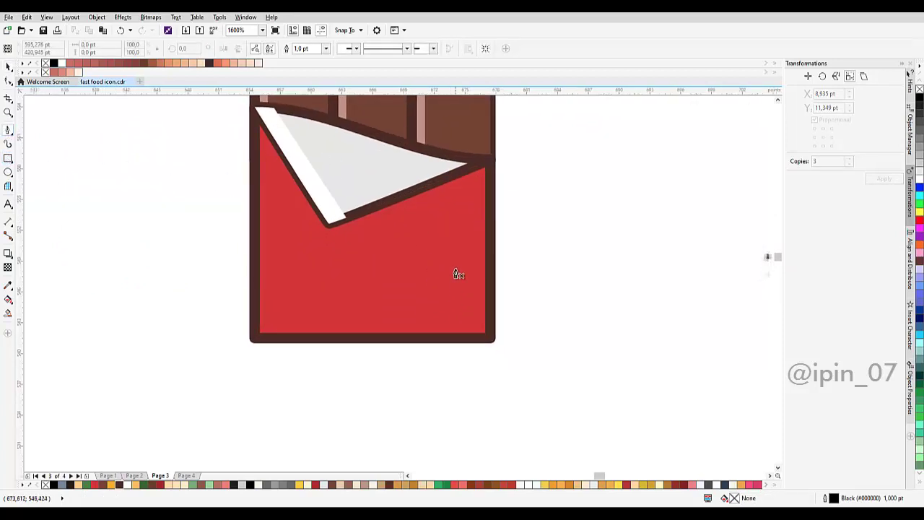
{"action": "left_click", "coordinate": [340, 162]}
{"action": "scroll", "coordinate": [340, 165], "scroll_direction": "up", "scroll_amount": 1}
{"action": "right_click", "coordinate": [351, 166]}
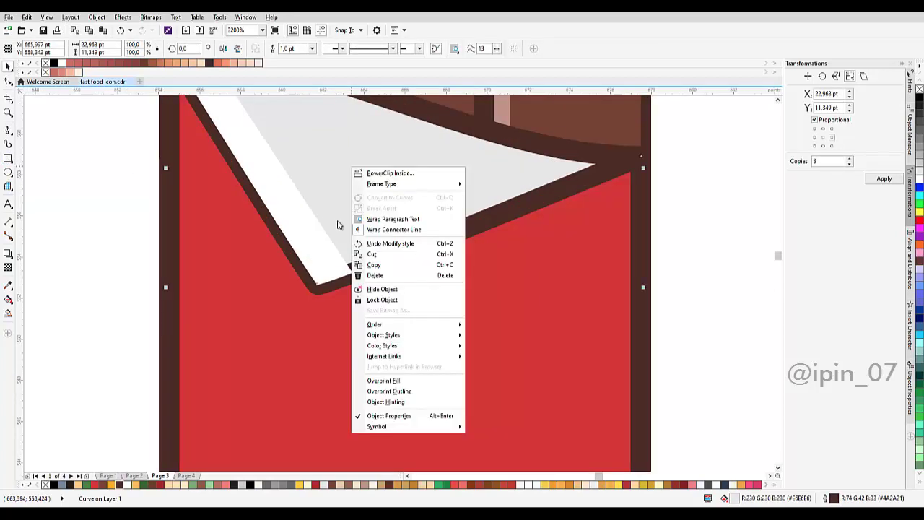
{"action": "left_click", "coordinate": [482, 257]}
{"action": "left_click_drag", "start_coordinate": [636, 228], "coordinate": [526, 224]}
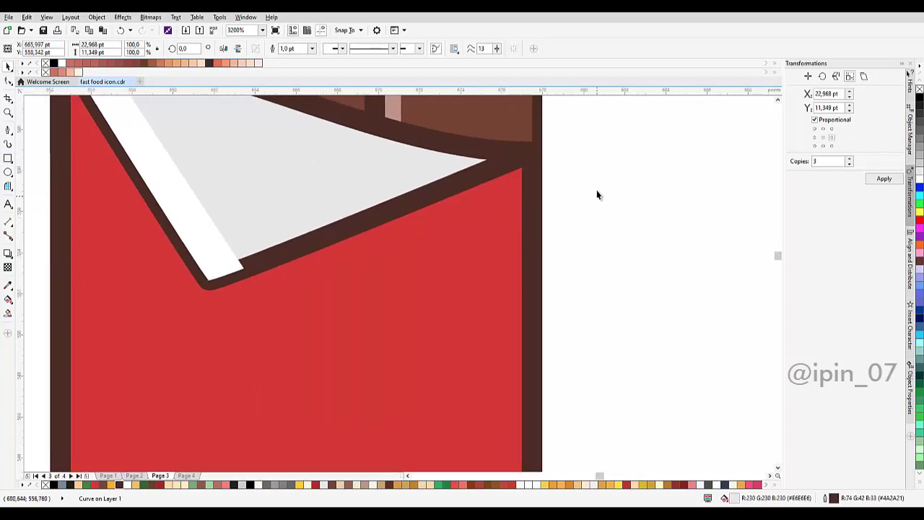
{"action": "right_click", "coordinate": [595, 184]}
{"action": "left_click", "coordinate": [615, 246]}
{"action": "left_click_drag", "start_coordinate": [268, 176], "coordinate": [271, 201]}
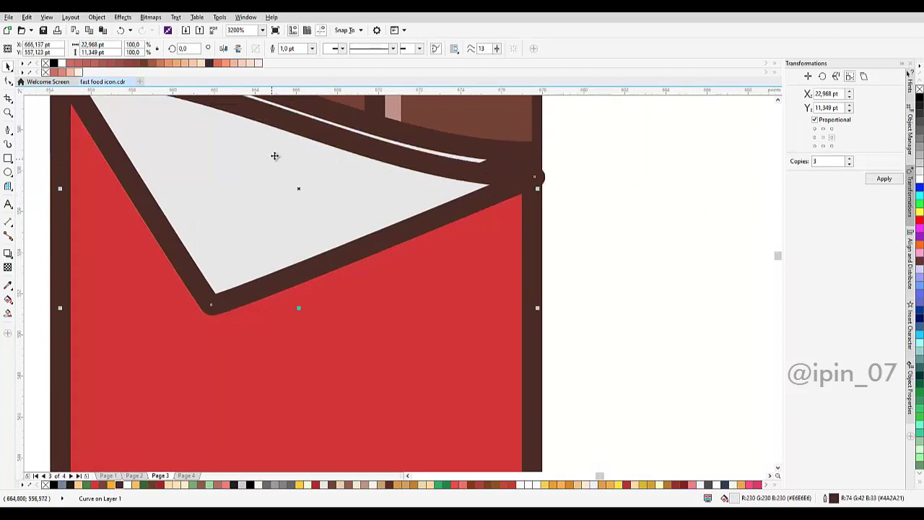
Give the flap copy a hairline outline and no fill, and move it to about 1.8 pt below the original flap.
{"action": "left_click", "coordinate": [311, 51]}
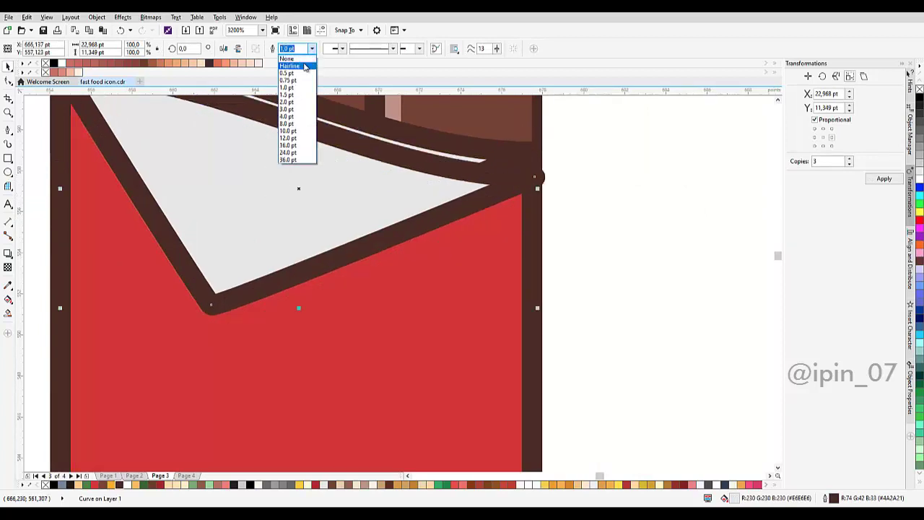
{"action": "left_click", "coordinate": [305, 67]}
{"action": "scroll", "coordinate": [666, 144], "scroll_direction": "left", "scroll_amount": 2}
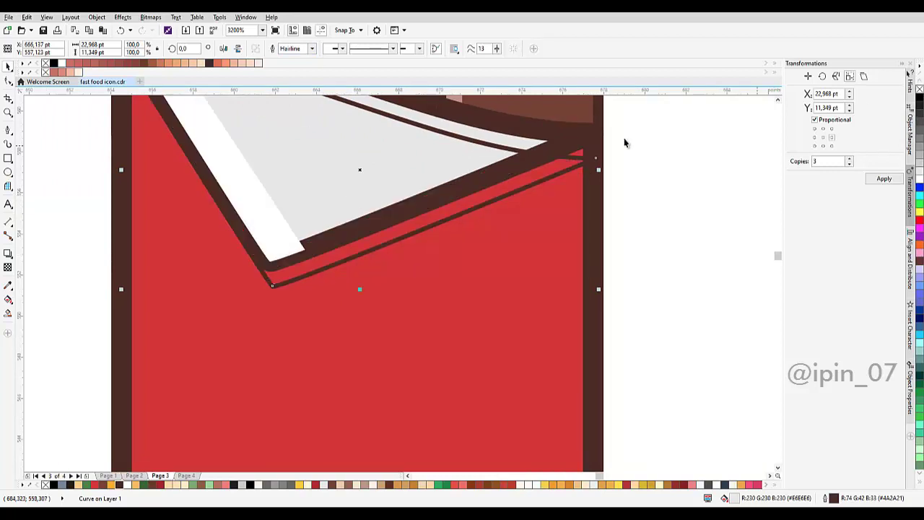
{"action": "left_click_drag", "start_coordinate": [356, 168], "coordinate": [374, 212]}
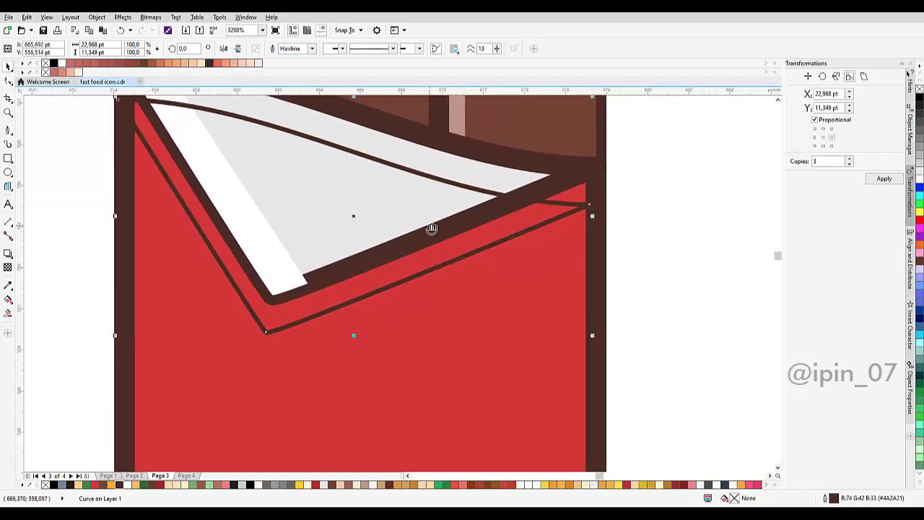
Reshape the flap copy to about 27 by 16 pt, extending its right corner past the wrapper and arching its upper edge over the chocolate.
{"action": "left_click_drag", "start_coordinate": [432, 229], "coordinate": [376, 242]}
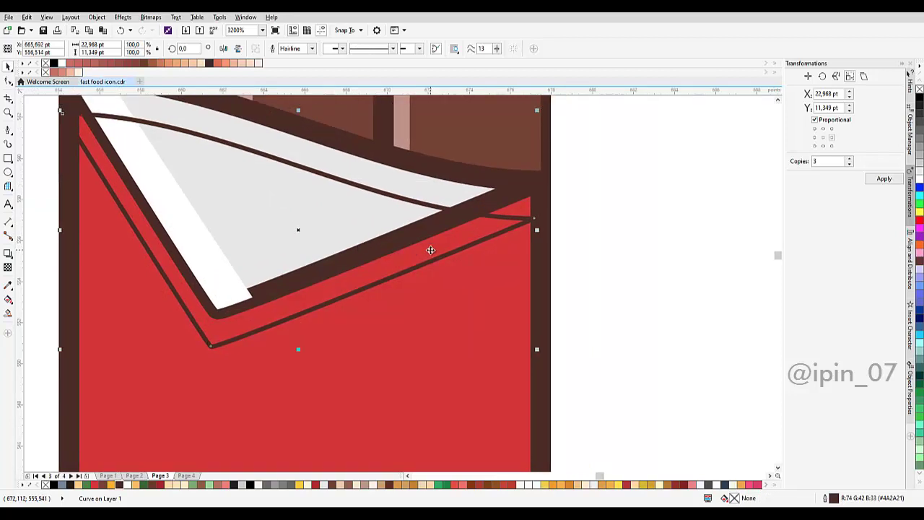
{"action": "key", "text": "F10"}
{"action": "left_click_drag", "start_coordinate": [536, 223], "coordinate": [613, 183]}
{"action": "scroll", "coordinate": [534, 181], "scroll_direction": "down", "scroll_amount": 1}
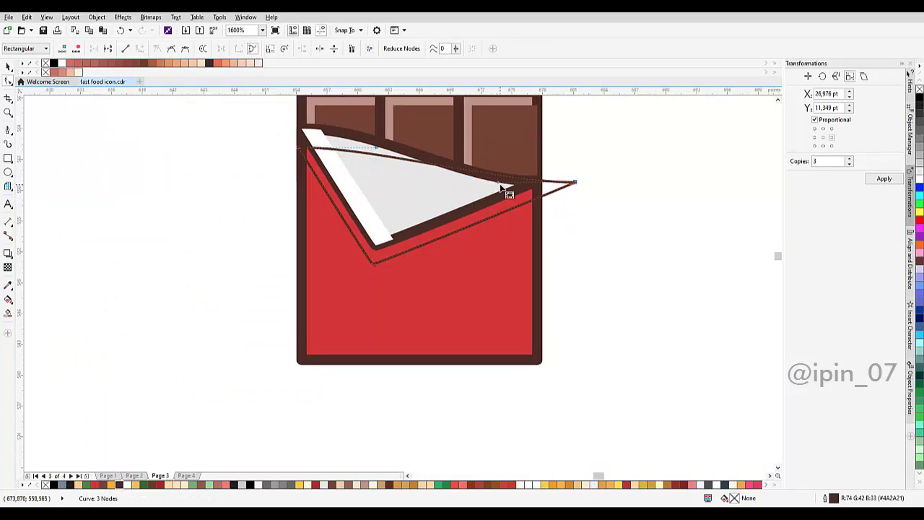
{"action": "left_click_drag", "start_coordinate": [512, 139], "coordinate": [517, 167]}
{"action": "left_click_drag", "start_coordinate": [532, 178], "coordinate": [617, 242]}
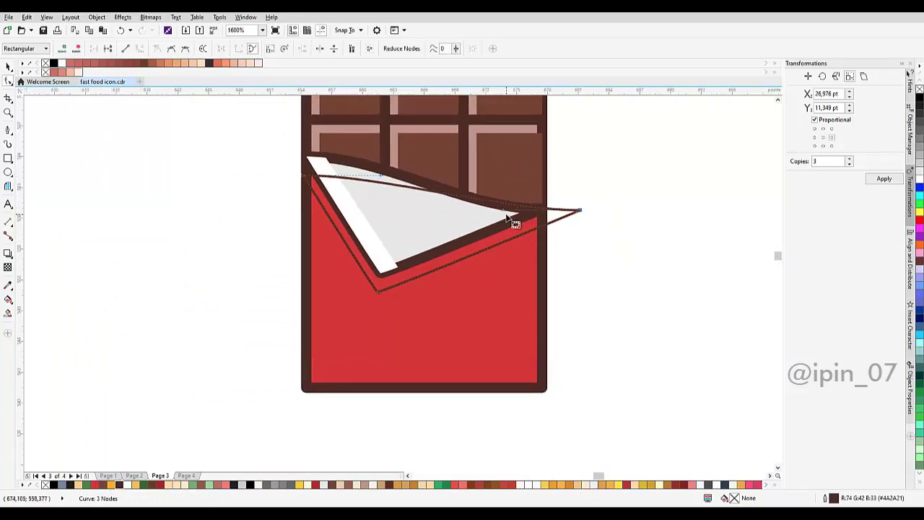
{"action": "left_click_drag", "start_coordinate": [503, 211], "coordinate": [511, 120]}
{"action": "left_click_drag", "start_coordinate": [391, 171], "coordinate": [275, 125]}
{"action": "scroll", "coordinate": [419, 260], "scroll_direction": "down", "scroll_amount": 1}
{"action": "key", "text": "space"}
Draw a closed shape about 16 pt wide from the flap copy's lower edge past the wrapper's bottom, with a straight right side and curved left side.
{"action": "left_click_drag", "start_coordinate": [424, 243], "coordinate": [420, 230]}
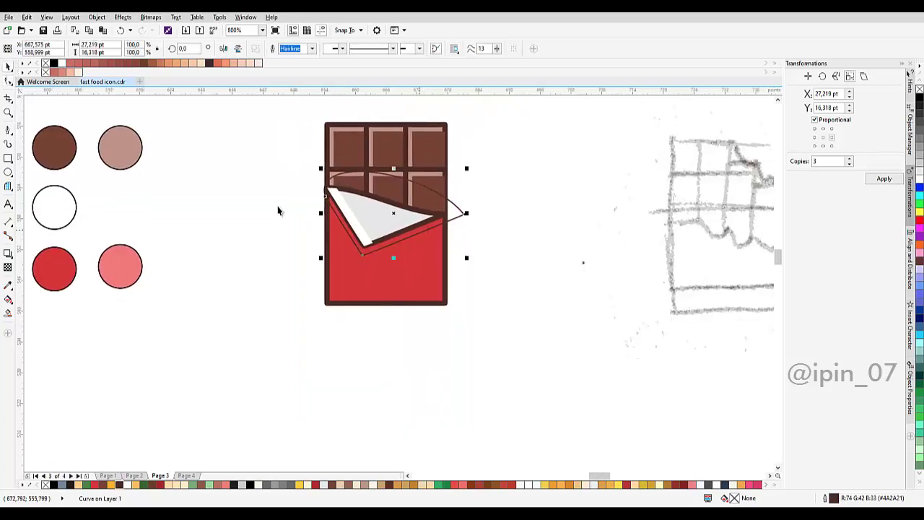
{"action": "left_click", "coordinate": [8, 130]}
{"action": "scroll", "coordinate": [480, 169], "scroll_direction": "up", "scroll_amount": 2}
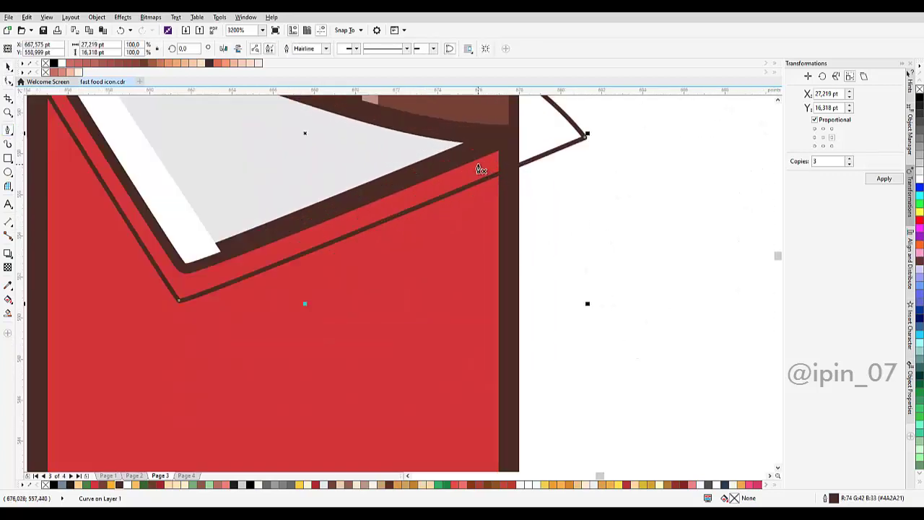
{"action": "left_click", "coordinate": [476, 167]}
{"action": "left_click_drag", "start_coordinate": [468, 442], "coordinate": [492, 249]}
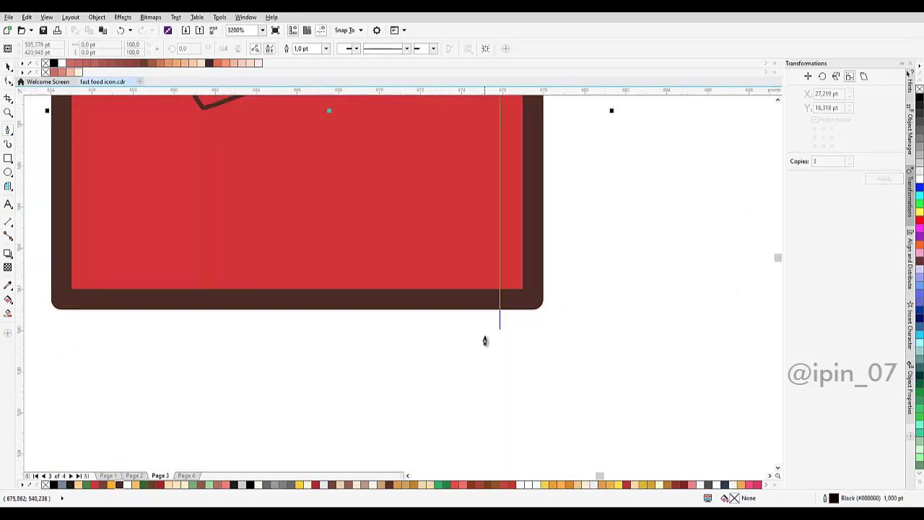
{"action": "left_click", "coordinate": [501, 354]}
{"action": "left_click_drag", "start_coordinate": [200, 337], "coordinate": [291, 348]}
{"action": "left_click", "coordinate": [289, 346]}
{"action": "left_click_drag", "start_coordinate": [428, 283], "coordinate": [425, 330]}
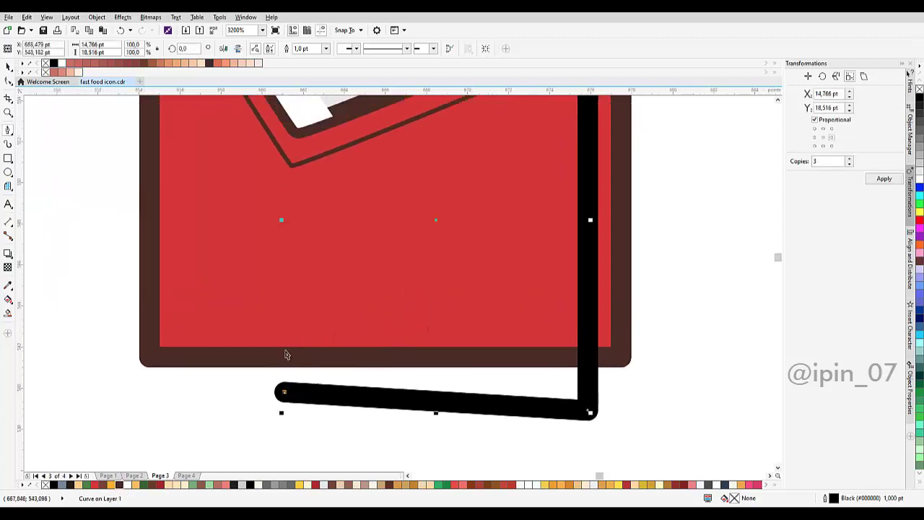
{"action": "key", "text": "ctrl+z"}
{"action": "left_click", "coordinate": [265, 377]}
{"action": "left_click_drag", "start_coordinate": [478, 268], "coordinate": [523, 157]}
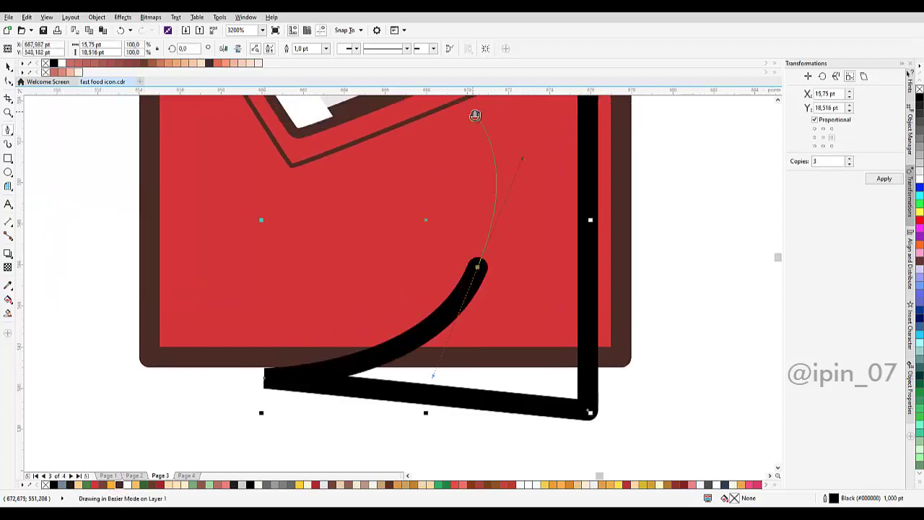
{"action": "scroll", "coordinate": [476, 115], "scroll_direction": "up", "scroll_amount": 2}
{"action": "left_click_drag", "start_coordinate": [419, 197], "coordinate": [361, 214]}
{"action": "scroll", "coordinate": [361, 294], "scroll_direction": "down", "scroll_amount": 2}
{"action": "left_click_drag", "start_coordinate": [476, 201], "coordinate": [412, 154]}
Weld the drawn curved shape to the hairline flap copy.
{"action": "key", "text": "space"}
{"action": "left_click", "coordinate": [446, 145], "text": "shift"}
{"action": "left_click", "coordinate": [288, 48]}
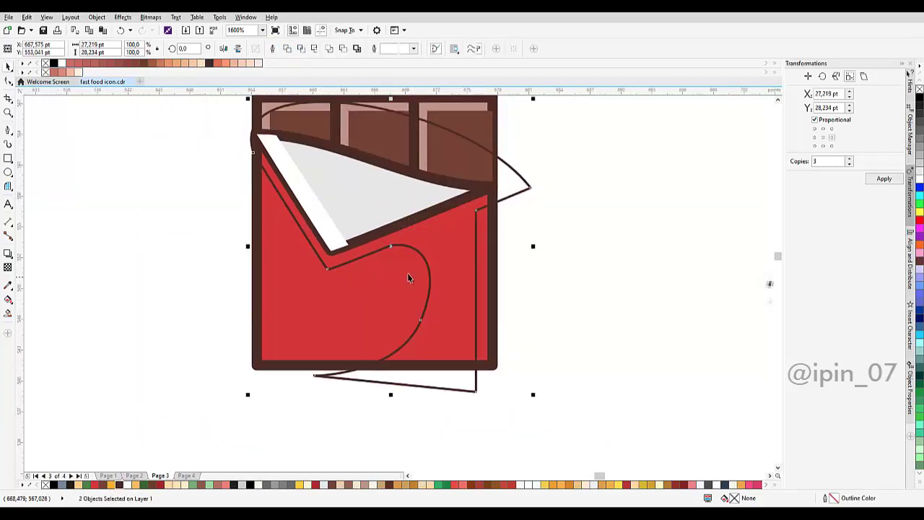
Smooth the node where the welded shape's straight lower edge meets the large curve.
{"action": "scroll", "coordinate": [416, 217], "scroll_direction": "up", "scroll_amount": 2}
{"action": "key", "text": "F10"}
{"action": "scroll", "coordinate": [356, 236], "scroll_direction": "up", "scroll_amount": 4}
{"action": "left_click_drag", "start_coordinate": [269, 179], "coordinate": [410, 272]}
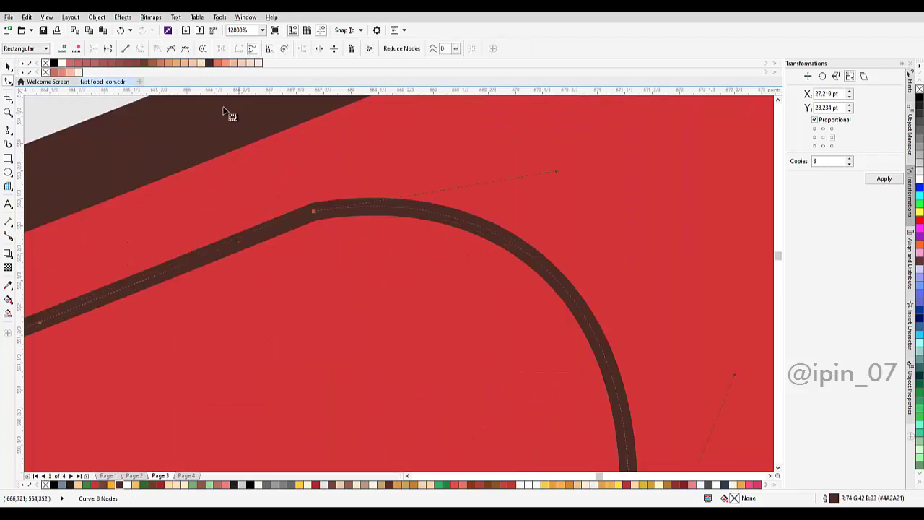
{"action": "left_click", "coordinate": [171, 49]}
{"action": "scroll", "coordinate": [500, 188], "scroll_direction": "down", "scroll_amount": 1}
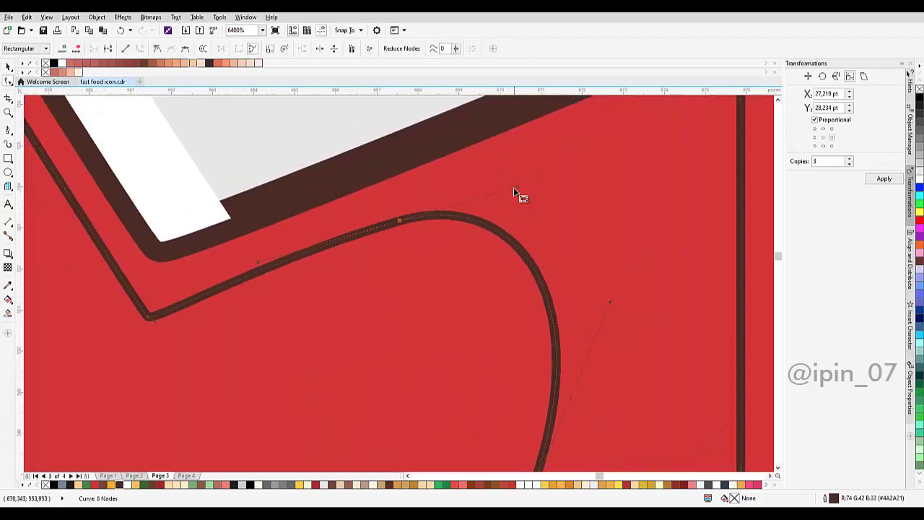
{"action": "scroll", "coordinate": [469, 260], "scroll_direction": "down", "scroll_amount": 2}
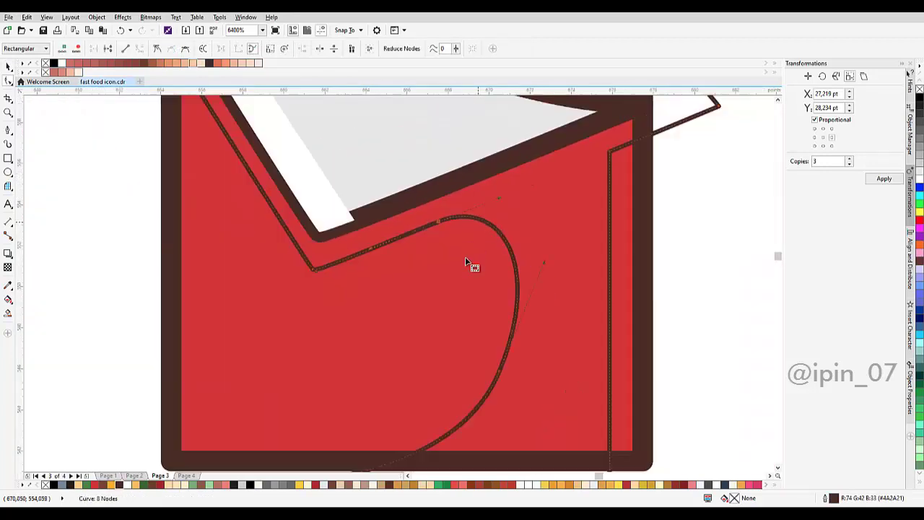
{"action": "scroll", "coordinate": [457, 273], "scroll_direction": "up", "scroll_amount": 1}
Intersect the welded shape with the red wrapper and delete the leftover hairline shape.
{"action": "key", "text": "space"}
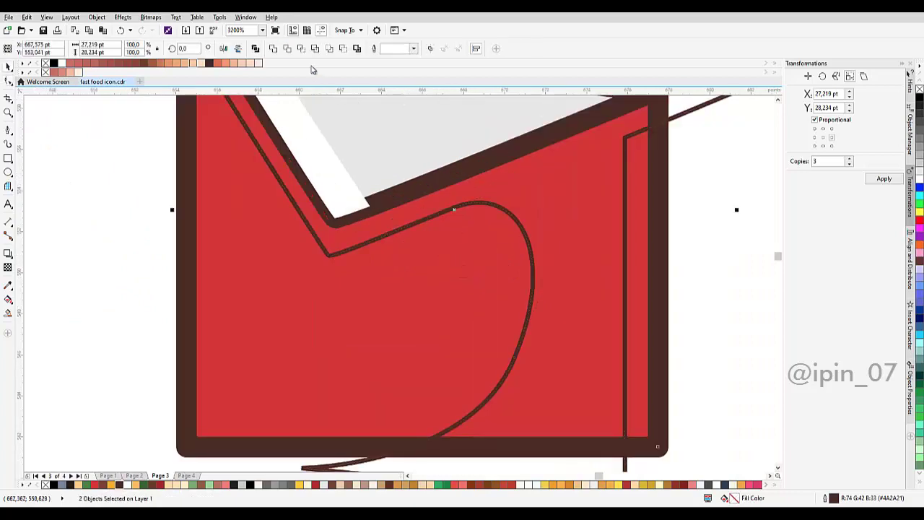
{"action": "left_click", "coordinate": [304, 49]}
{"action": "left_click", "coordinate": [564, 186], "text": "shift"}
{"action": "scroll", "coordinate": [469, 262], "scroll_direction": "down", "scroll_amount": 2}
{"action": "key", "text": "Delete"}
Draw a rectangle about 27 pt high over the wrapper's left edge and widen it to about 5 pt.
{"action": "scroll", "coordinate": [455, 239], "scroll_direction": "up", "scroll_amount": 1}
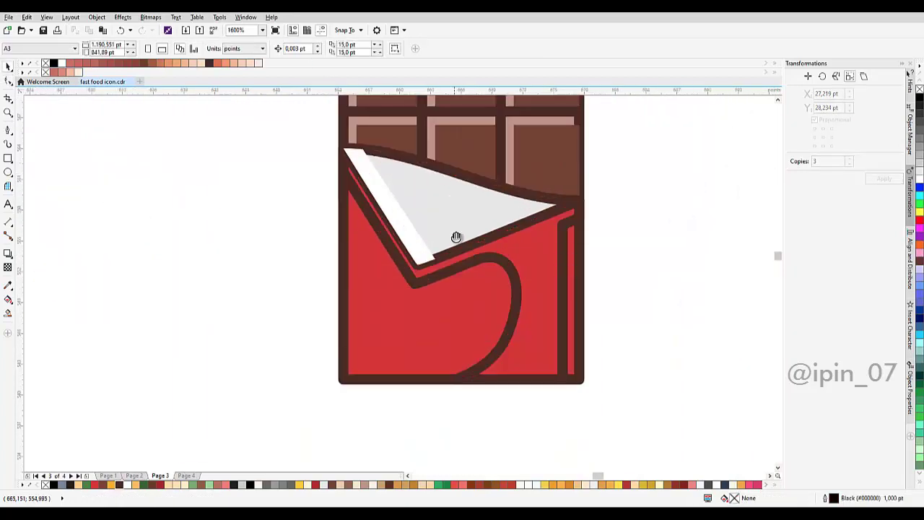
{"action": "left_click_drag", "start_coordinate": [457, 238], "coordinate": [377, 210]}
{"action": "left_click", "coordinate": [9, 159]}
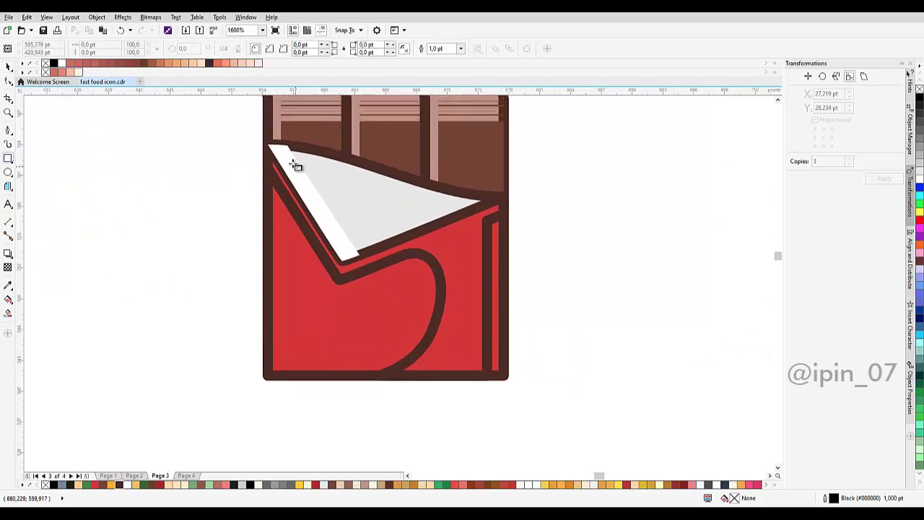
{"action": "left_click_drag", "start_coordinate": [281, 131], "coordinate": [237, 409]}
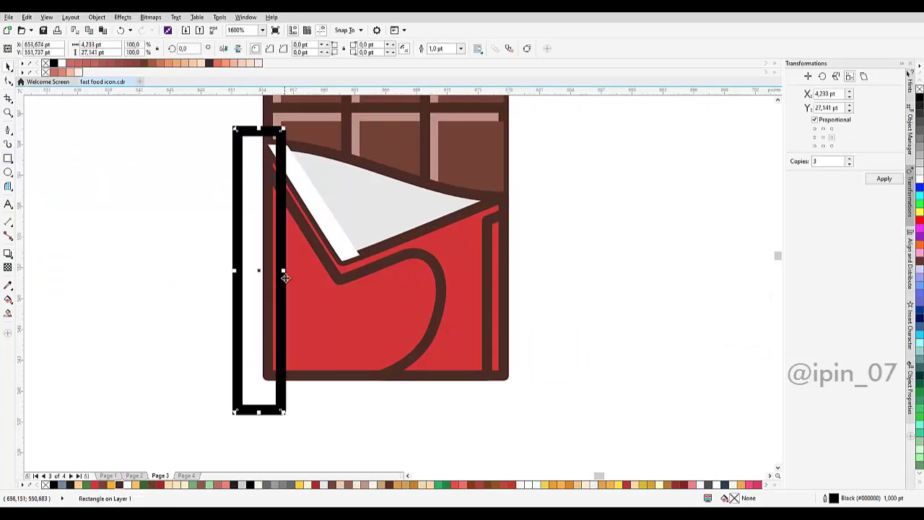
{"action": "left_click_drag", "start_coordinate": [283, 271], "coordinate": [293, 271]}
Intersect the tall rectangle with the red wrapper and delete the leftover rectangle.
{"action": "left_click", "coordinate": [310, 297], "text": "shift"}
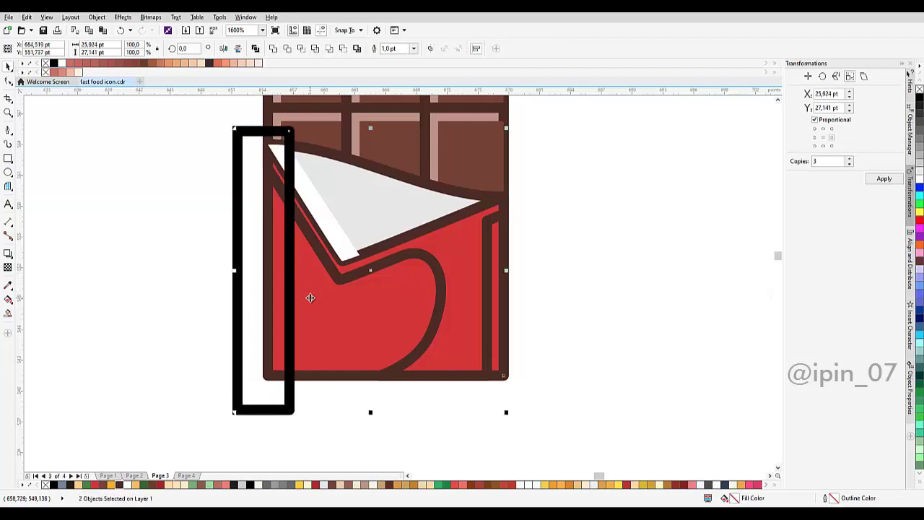
{"action": "left_click", "coordinate": [301, 49]}
{"action": "left_click", "coordinate": [242, 211]}
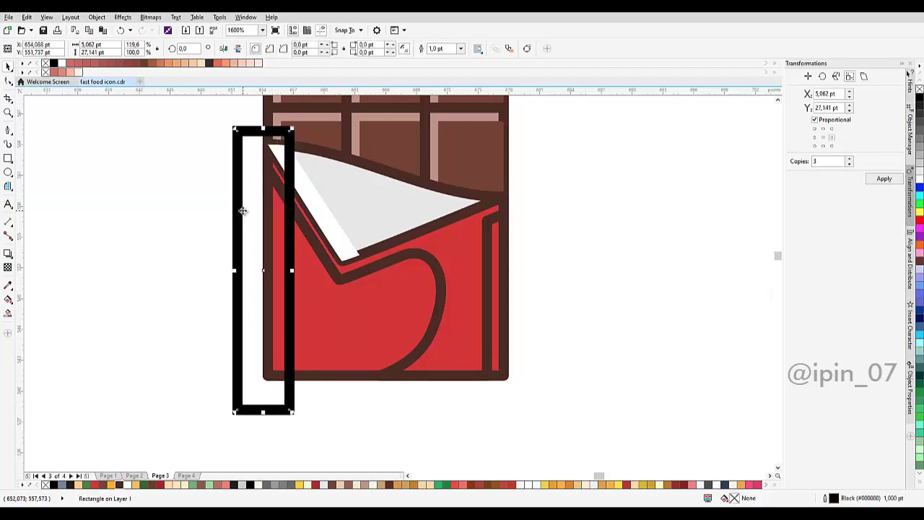
{"action": "key", "text": "Delete"}
Sample the light pink swatch and fill the wrapper's narrow left strip with it as a highlight.
{"action": "left_click_drag", "start_coordinate": [295, 228], "coordinate": [421, 223]}
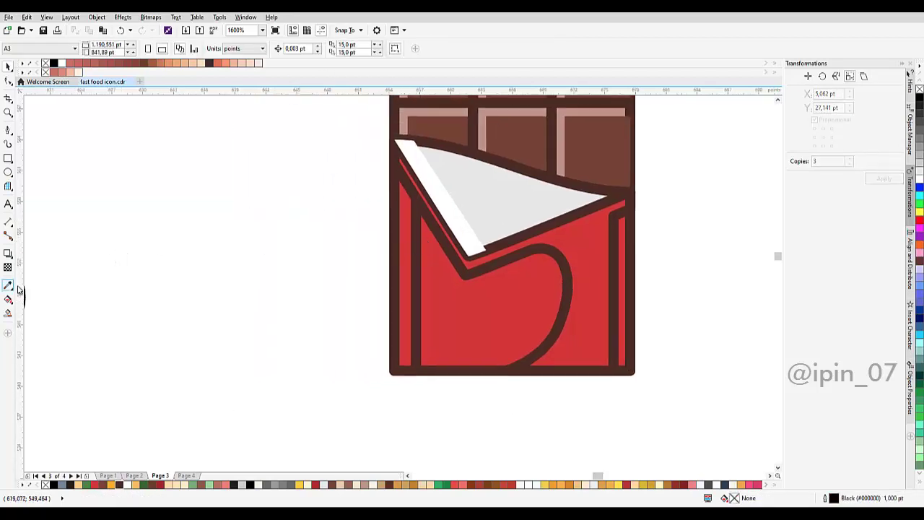
{"action": "left_click", "coordinate": [8, 286]}
{"action": "scroll", "coordinate": [313, 250], "scroll_direction": "left", "scroll_amount": 3}
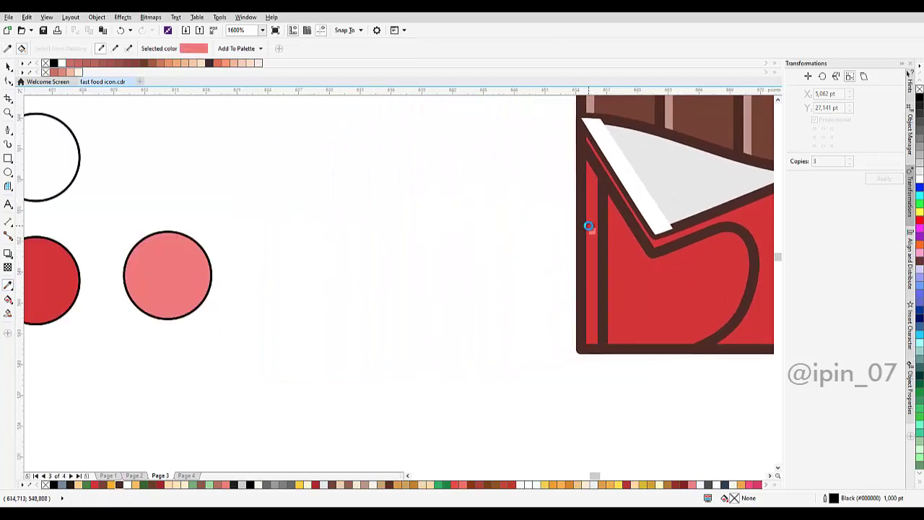
Sample the dark red swatch #B22929 and apply it to the outline of the curved shadow shape on the wrapper.
{"action": "scroll", "coordinate": [589, 227], "scroll_direction": "down", "scroll_amount": 2}
{"action": "scroll", "coordinate": [361, 248], "scroll_direction": "left", "scroll_amount": 3}
{"action": "left_click", "coordinate": [323, 249]}
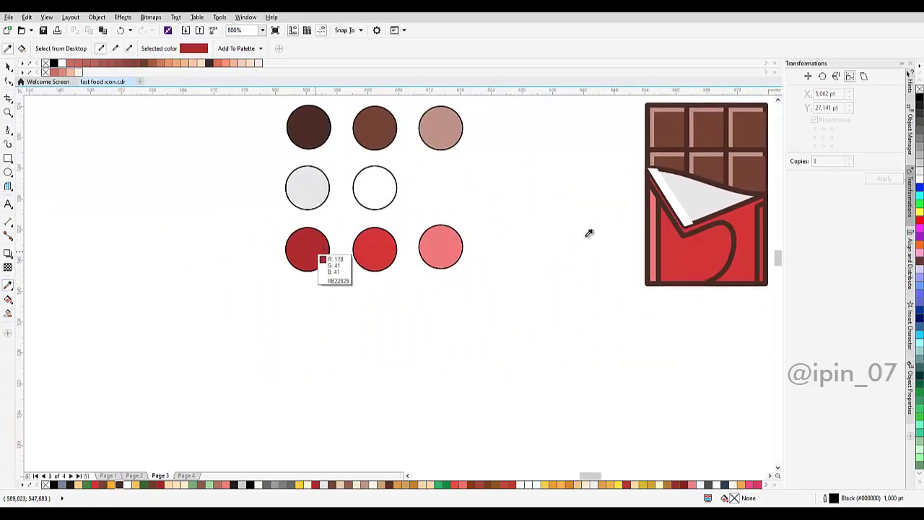
{"action": "scroll", "coordinate": [505, 239], "scroll_direction": "right", "scroll_amount": 4}
{"action": "scroll", "coordinate": [451, 246], "scroll_direction": "up", "scroll_amount": 1}
{"action": "left_click", "coordinate": [377, 267]}
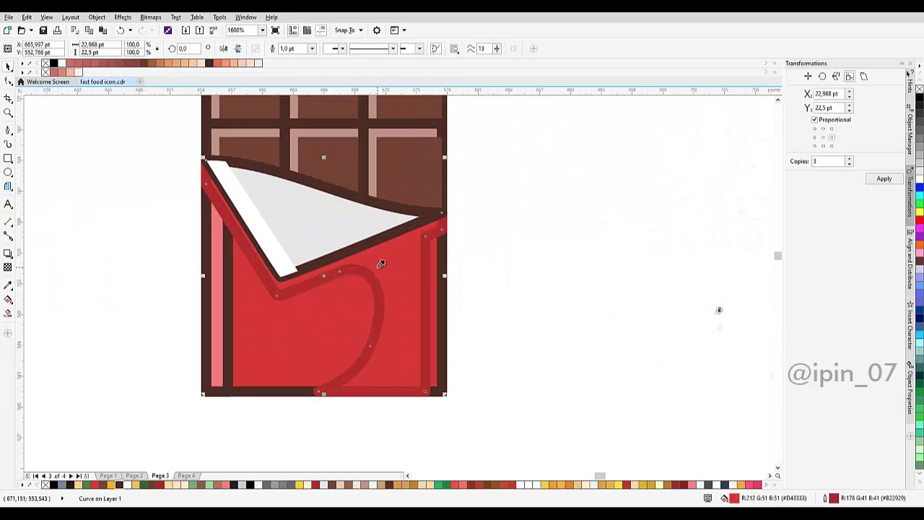
Fill the curved shadow shape with the sampled dark red and remove the outlines of the shadow and the pink highlight strip.
{"action": "left_click", "coordinate": [379, 267]}
{"action": "key", "text": "space"}
{"action": "left_click", "coordinate": [215, 294], "text": "shift"}
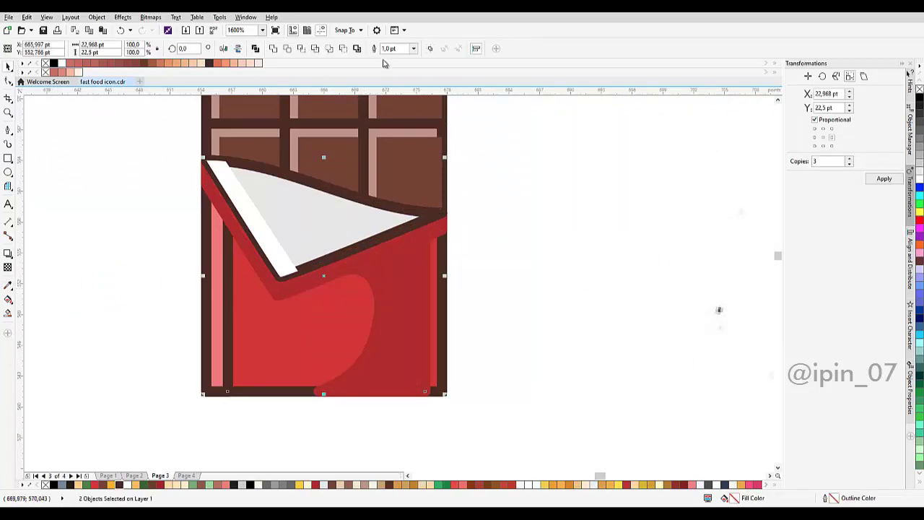
{"action": "left_click", "coordinate": [414, 48]}
{"action": "left_click", "coordinate": [406, 59]}
{"action": "scroll", "coordinate": [332, 311], "scroll_direction": "down", "scroll_amount": 2}
{"action": "left_click", "coordinate": [391, 364]}
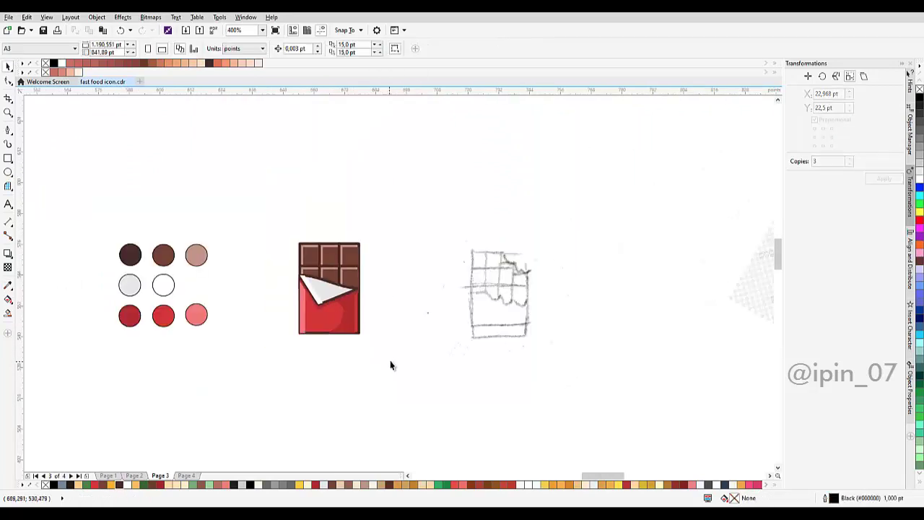
Select all parts of the chocolate bar and convert their outlines to objects.
{"action": "left_click", "coordinate": [338, 293]}
{"action": "scroll", "coordinate": [338, 292], "scroll_direction": "up", "scroll_amount": 2}
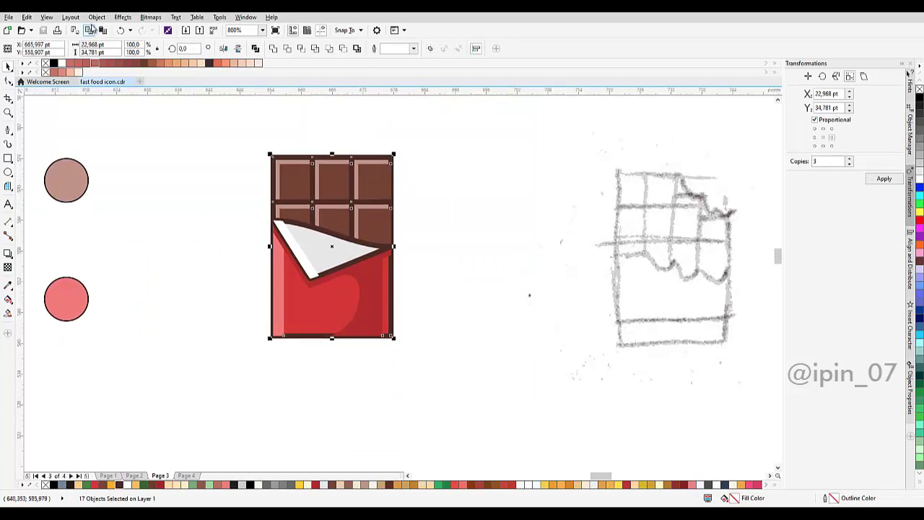
{"action": "left_click", "coordinate": [97, 17]}
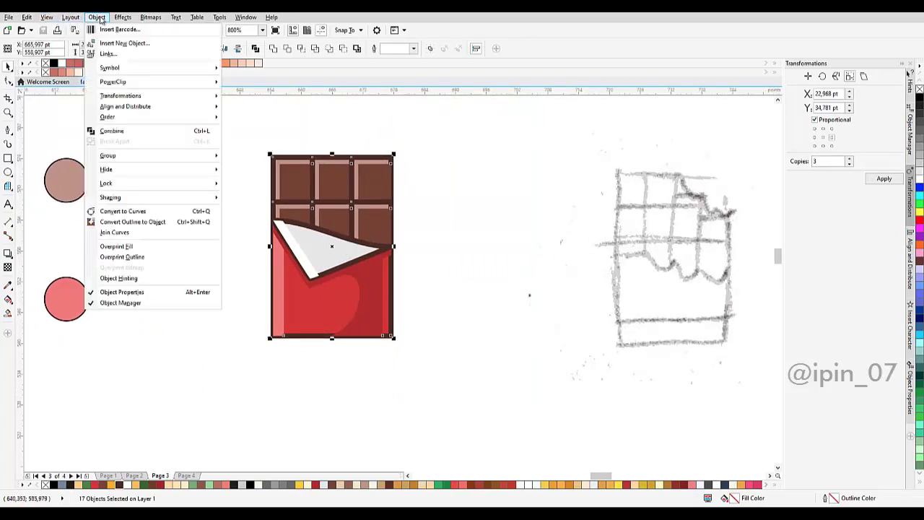
{"action": "left_click", "coordinate": [141, 222]}
Bring the converted dark brown outlines forward in the stacking order.
{"action": "scroll", "coordinate": [384, 249], "scroll_direction": "up", "scroll_amount": 1}
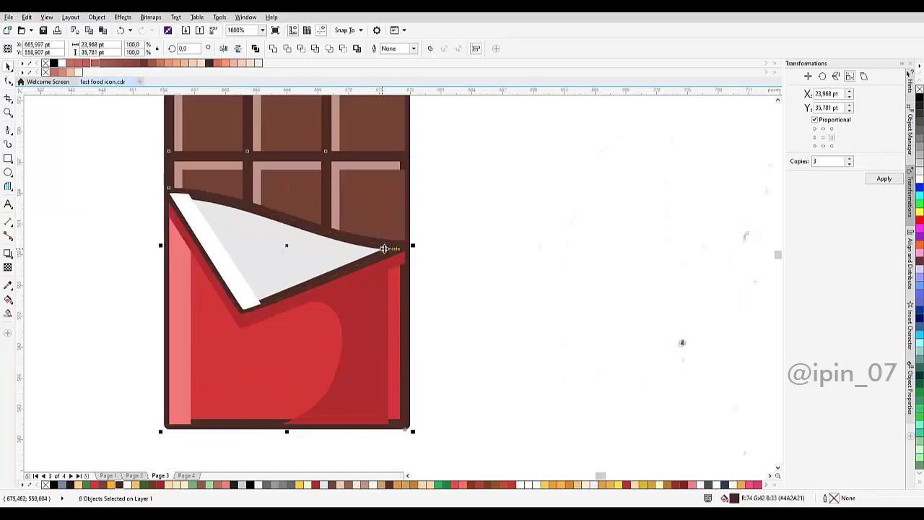
{"action": "right_click", "coordinate": [390, 249]}
{"action": "mouse_move", "coordinate": [516, 386]}
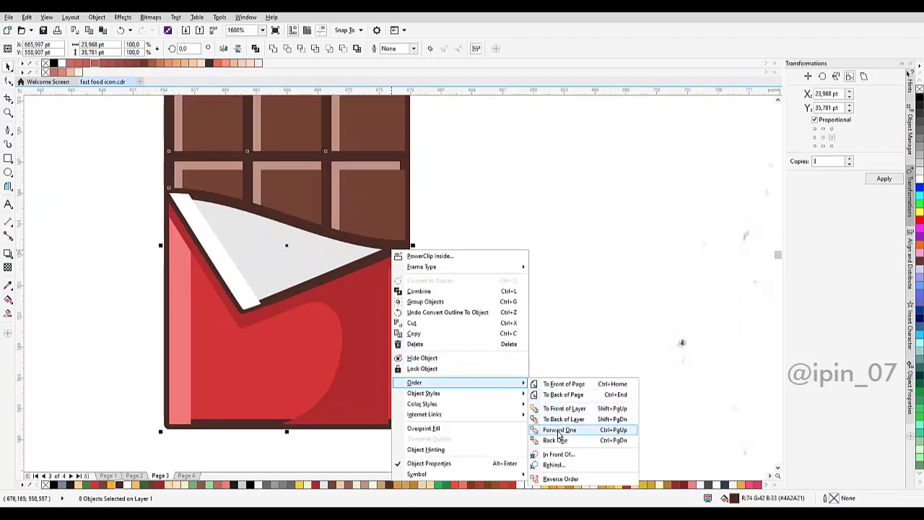
{"action": "left_click", "coordinate": [611, 430]}
{"action": "scroll", "coordinate": [481, 291], "scroll_direction": "up", "scroll_amount": 2}
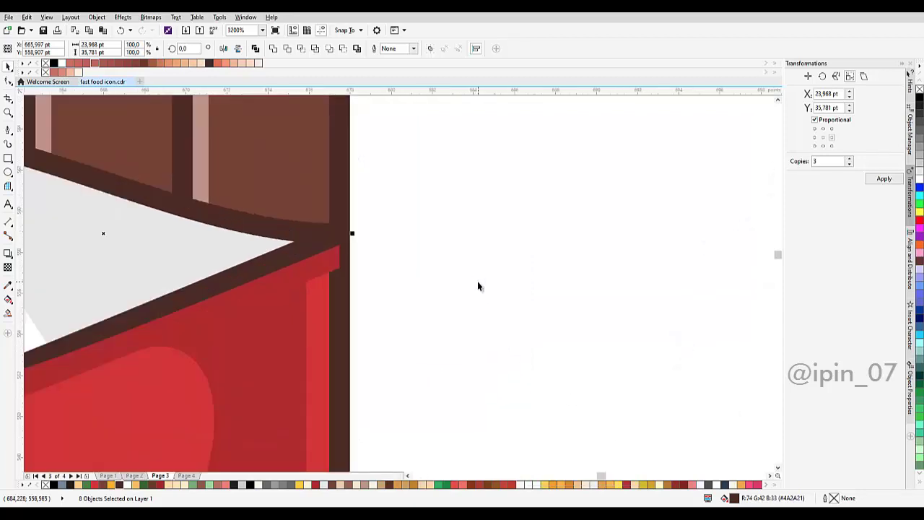
{"action": "scroll", "coordinate": [478, 282], "scroll_direction": "down", "scroll_amount": 4}
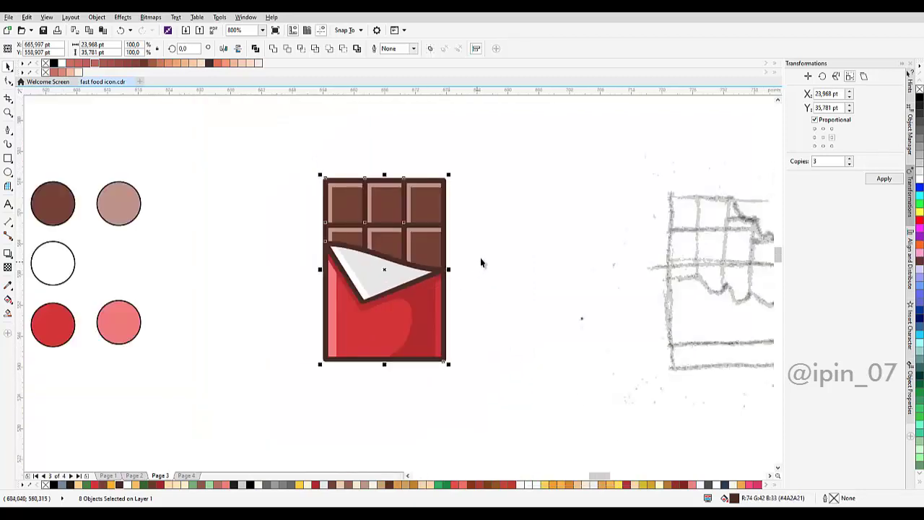
Group all parts of the chocolate bar and rotate it 30° clockwise, saving the drawing.
{"action": "left_click", "coordinate": [466, 275]}
{"action": "left_click_drag", "start_coordinate": [450, 401], "coordinate": [253, 165]}
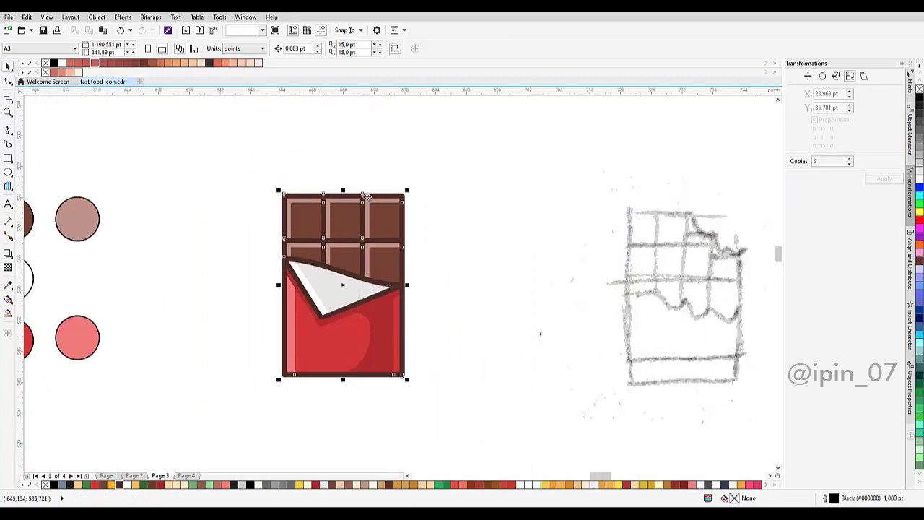
{"action": "left_click", "coordinate": [385, 215]}
{"action": "left_click_drag", "start_coordinate": [411, 188], "coordinate": [462, 220]}
{"action": "scroll", "coordinate": [448, 246], "scroll_direction": "down", "scroll_amount": 2}
{"action": "left_click", "coordinate": [442, 263]}
{"action": "key", "text": "ctrl+s"}
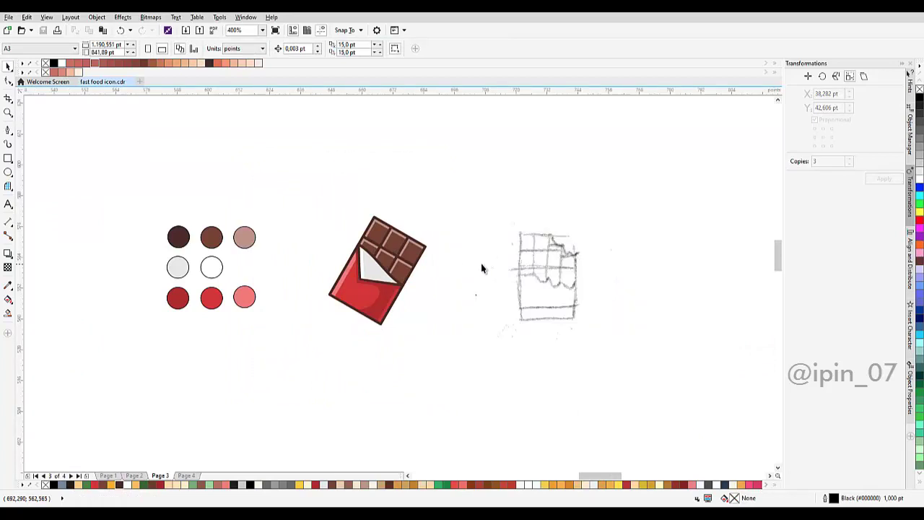
Draw a circle about 44 pt in diameter around the tilted chocolate bar.
{"action": "left_click", "coordinate": [8, 158]}
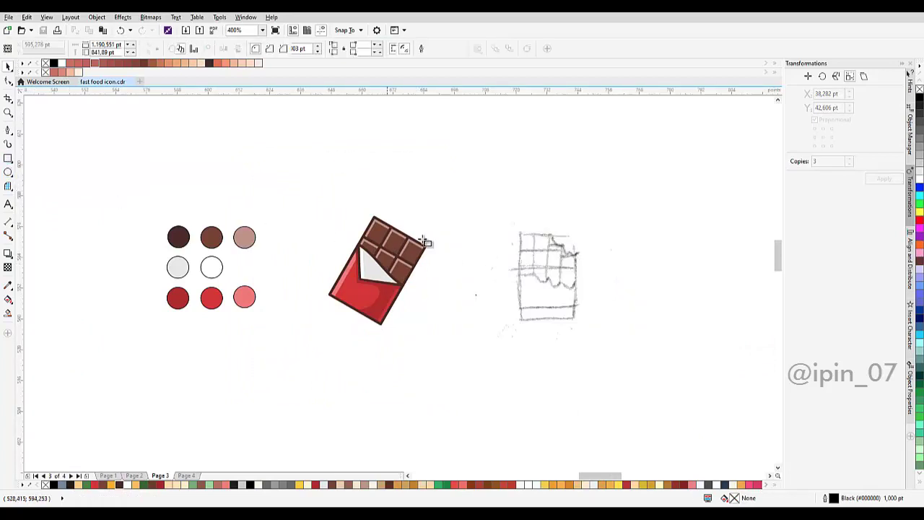
{"action": "left_click", "coordinate": [8, 172]}
{"action": "left_click_drag", "start_coordinate": [316, 215], "coordinate": [433, 332]}
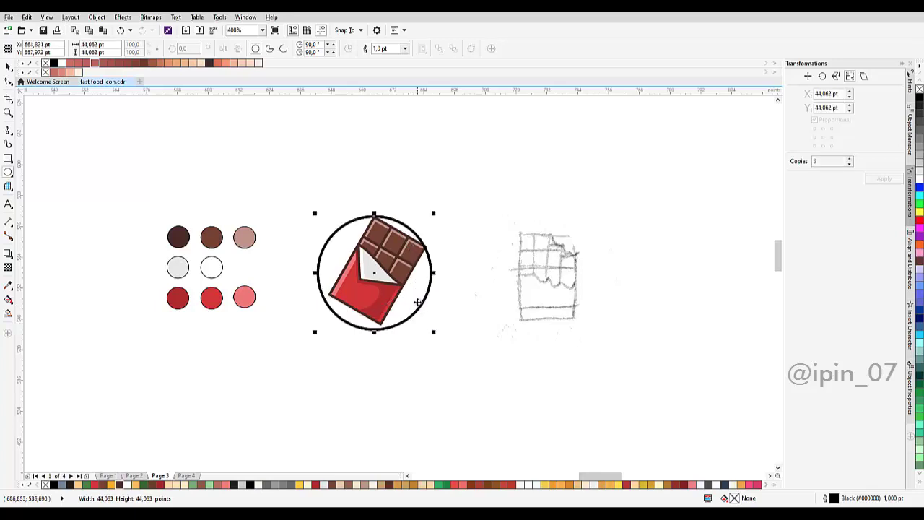
Send the circle to the back of the layer and shift it into place behind the chocolate bar.
{"action": "scroll", "coordinate": [412, 292], "scroll_direction": "up", "scroll_amount": 1}
{"action": "right_click", "coordinate": [413, 289]}
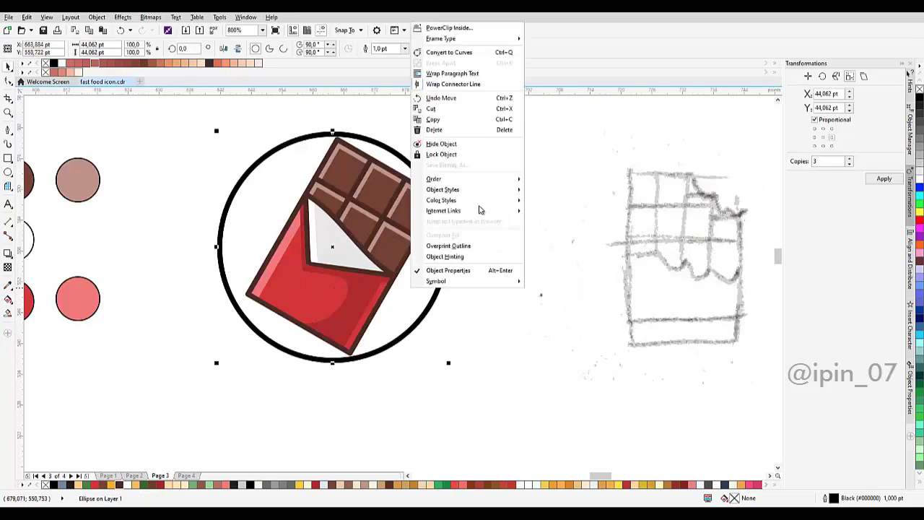
{"action": "mouse_move", "coordinate": [487, 178]}
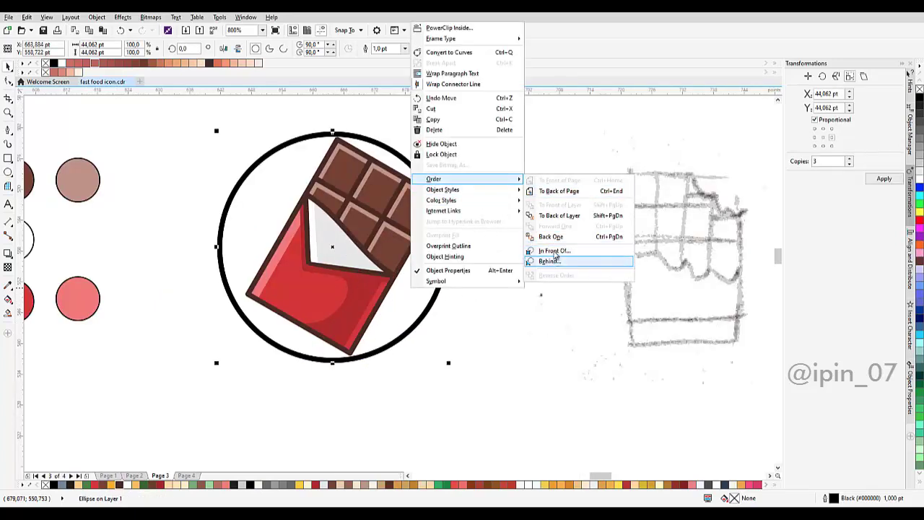
{"action": "left_click", "coordinate": [561, 217]}
{"action": "left_click_drag", "start_coordinate": [434, 270], "coordinate": [448, 275]}
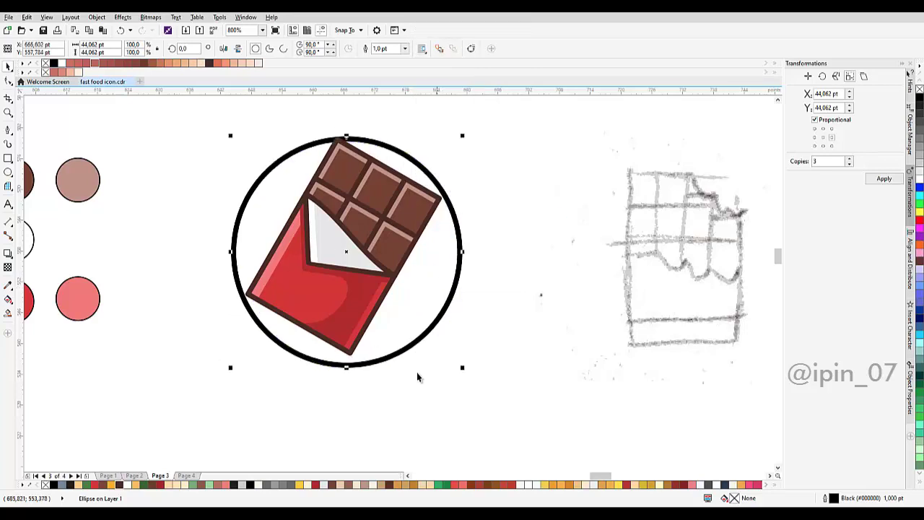
Fill the background circle with turquoise #5AC8D6 and remove its outline.
{"action": "left_click", "coordinate": [772, 487]}
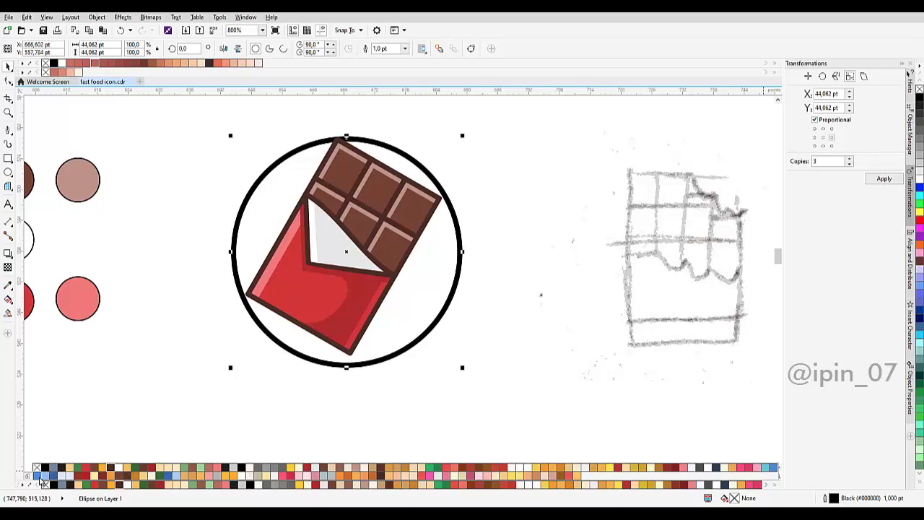
{"action": "left_click", "coordinate": [40, 477]}
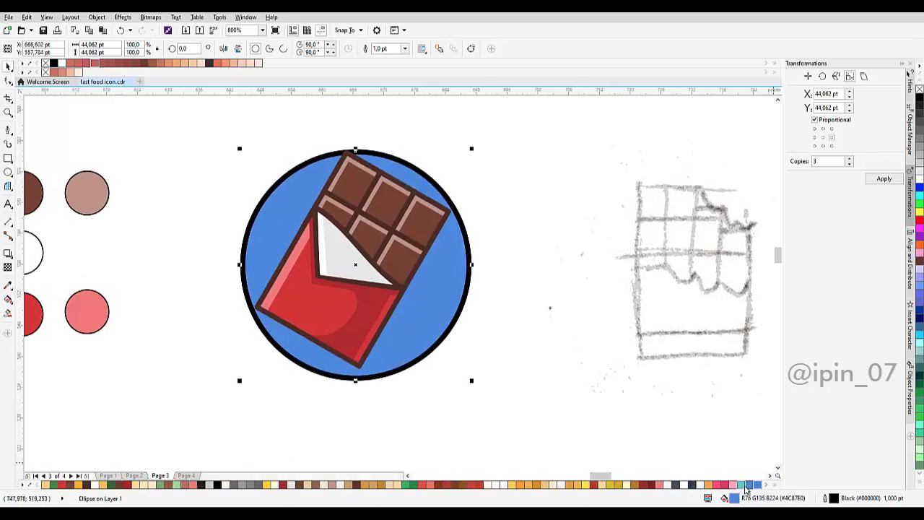
{"action": "left_click", "coordinate": [743, 485]}
{"action": "left_click", "coordinate": [405, 49]}
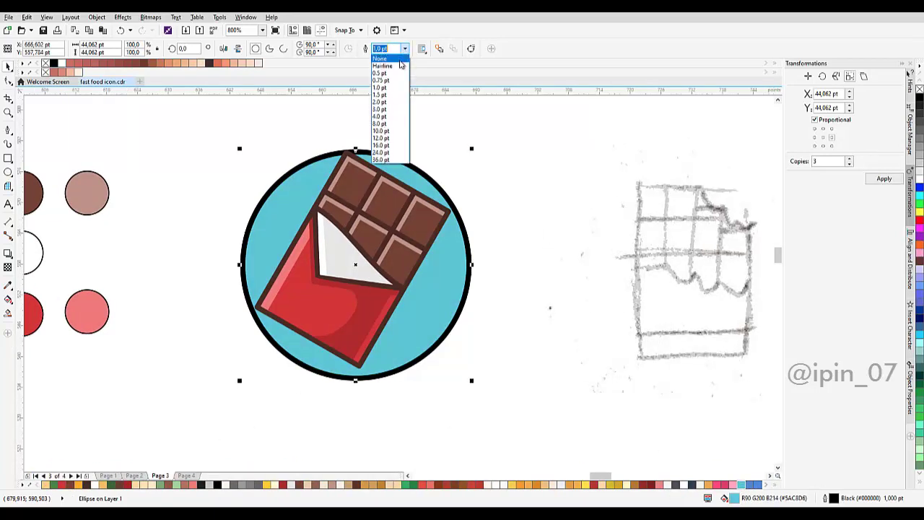
{"action": "left_click", "coordinate": [398, 62]}
Reposition the turquoise circle behind the bar and enlarge it to about 50 pt in diameter.
{"action": "left_click_drag", "start_coordinate": [437, 224], "coordinate": [431, 218]}
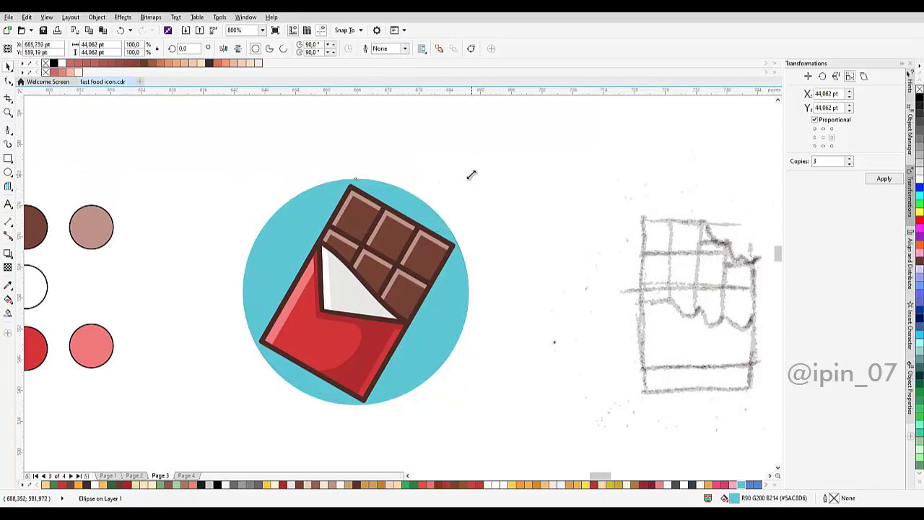
{"action": "left_click_drag", "start_coordinate": [472, 177], "coordinate": [494, 159]}
{"action": "scroll", "coordinate": [452, 238], "scroll_direction": "down", "scroll_amount": 2}
{"action": "left_click", "coordinate": [457, 256]}
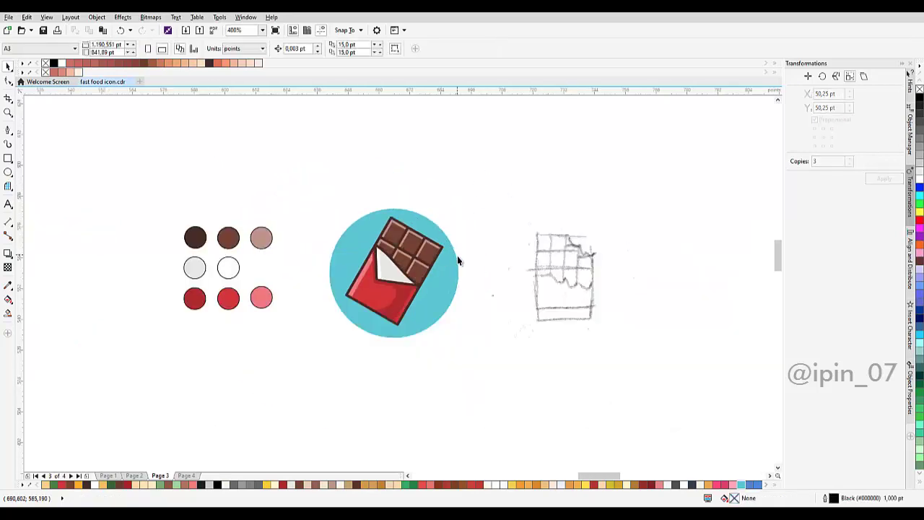
Smart-fill the turquoise area around the bar, break the new curve apart and delete its circular piece to keep the bar silhouette.
{"action": "scroll", "coordinate": [433, 250], "scroll_direction": "up", "scroll_amount": 2}
{"action": "left_click", "coordinate": [435, 249]}
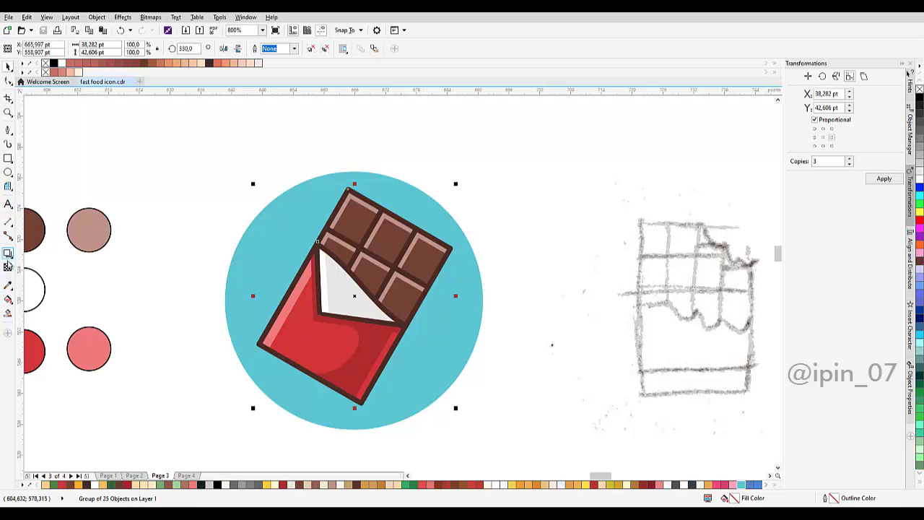
{"action": "left_click", "coordinate": [7, 314]}
{"action": "left_click", "coordinate": [268, 245]}
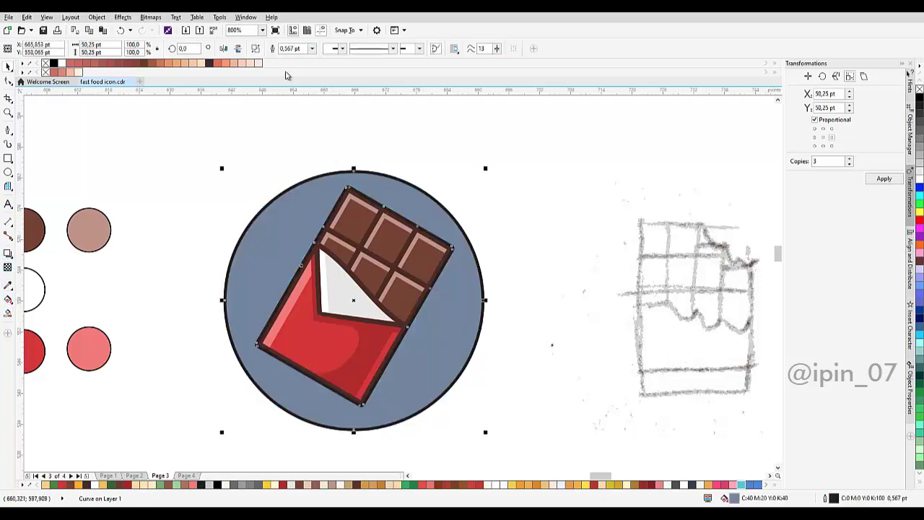
{"action": "left_click", "coordinate": [257, 50]}
{"action": "left_click", "coordinate": [438, 196]}
{"action": "left_click", "coordinate": [416, 212]}
{"action": "key", "text": "Delete"}
Remove the outline of the grey-blue bar silhouette.
{"action": "left_click", "coordinate": [396, 227]}
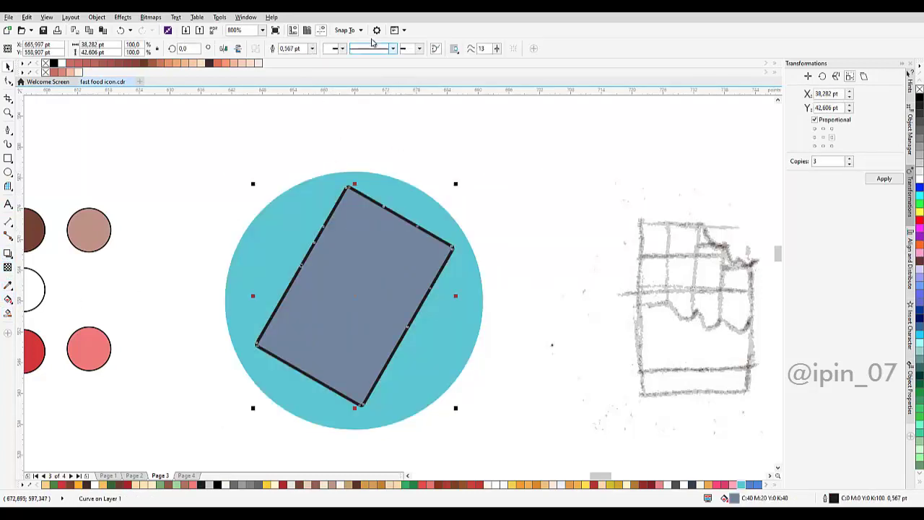
{"action": "left_click", "coordinate": [312, 48]}
{"action": "left_click", "coordinate": [314, 61]}
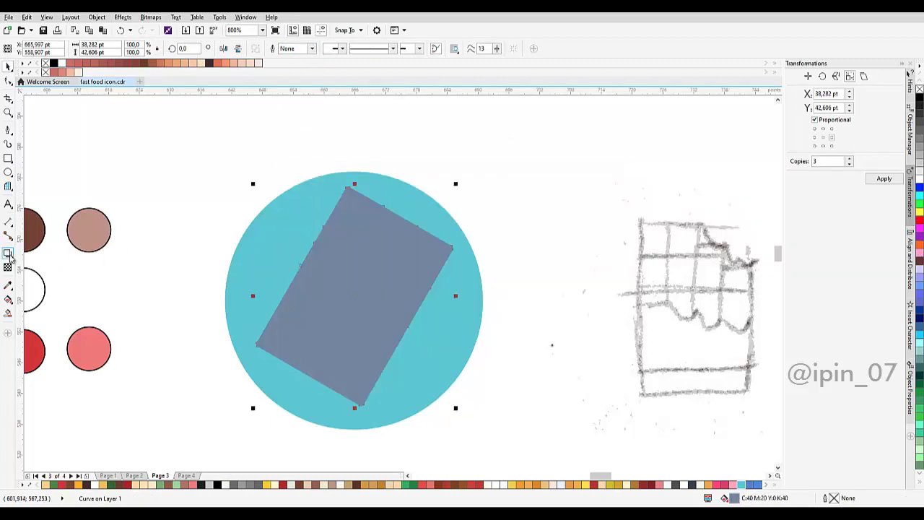
Add a one-step outside contour with a 1.06 pt offset to the bar silhouette.
{"action": "left_click", "coordinate": [10, 256]}
{"action": "left_click", "coordinate": [56, 264]}
{"action": "left_click_drag", "start_coordinate": [375, 220], "coordinate": [404, 203]}
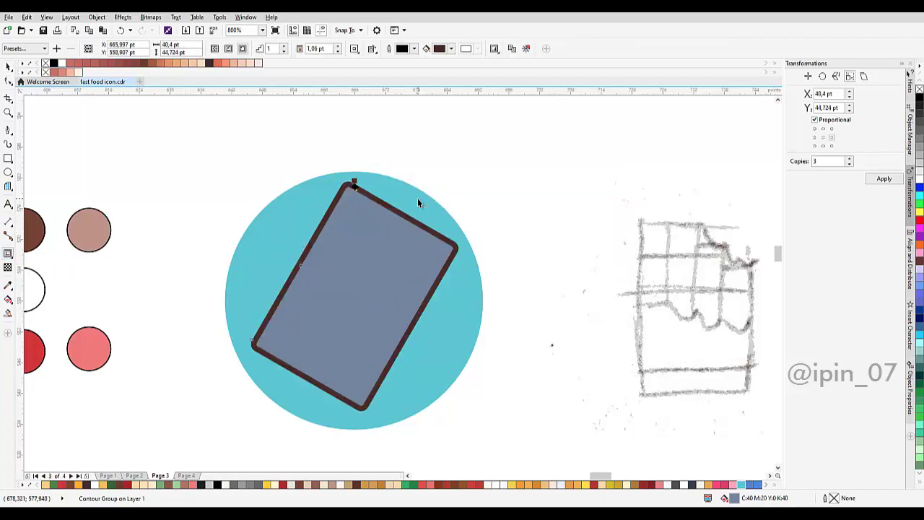
{"action": "left_click", "coordinate": [440, 49]}
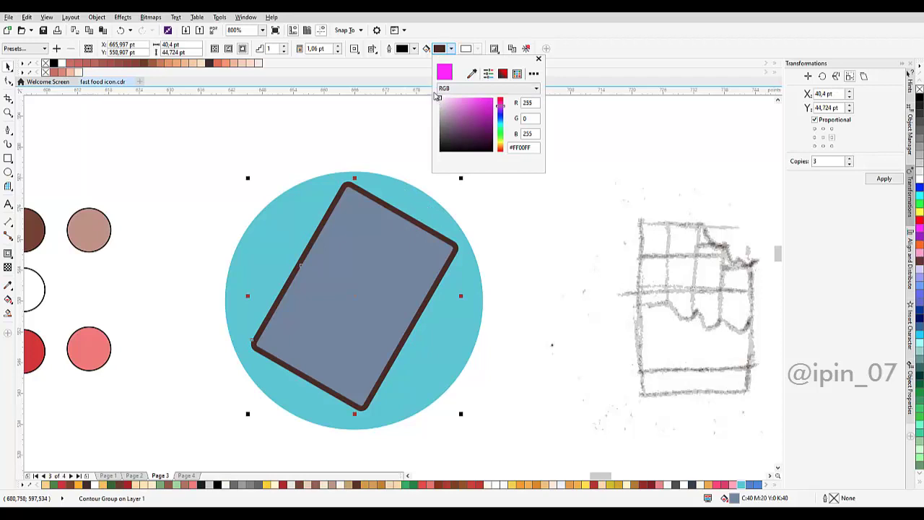
{"action": "left_click", "coordinate": [396, 128]}
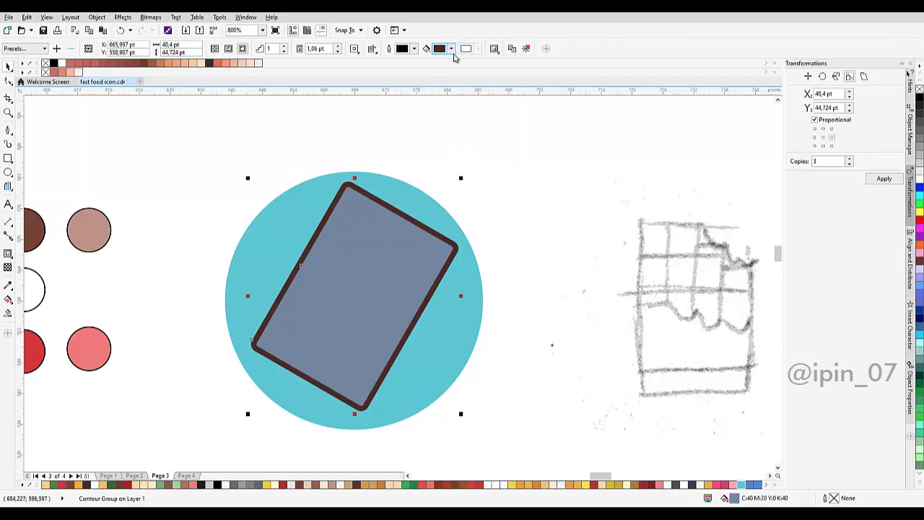
{"action": "left_click", "coordinate": [451, 49]}
{"action": "left_click", "coordinate": [473, 75]}
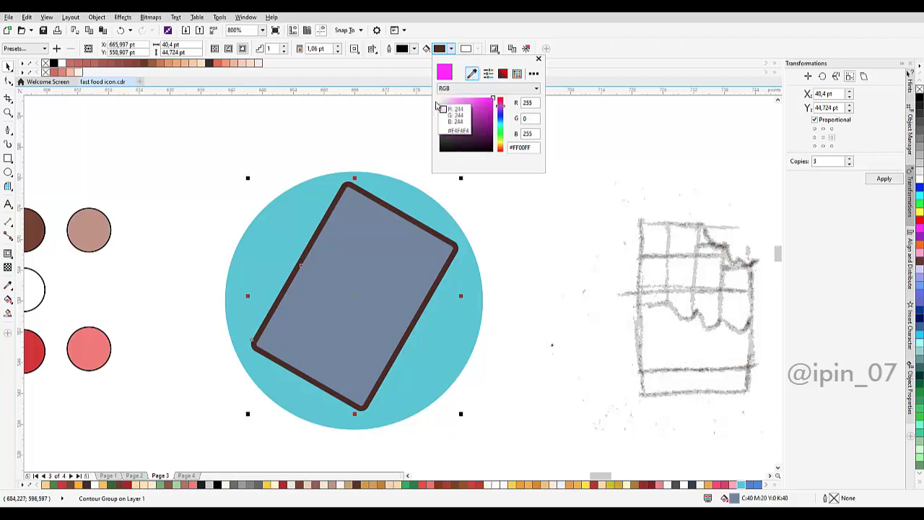
{"action": "key", "text": "Escape"}
{"action": "left_click", "coordinate": [408, 151]}
Try sending the contoured silhouette to the back of the layer, inspect the bar's border and undo the reordering.
{"action": "left_click", "coordinate": [392, 228]}
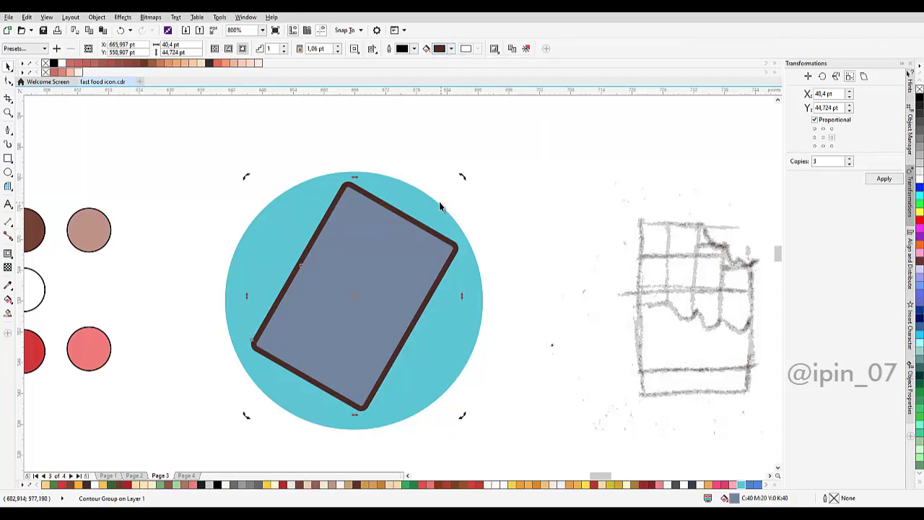
{"action": "right_click", "coordinate": [408, 230]}
{"action": "mouse_move", "coordinate": [478, 362]}
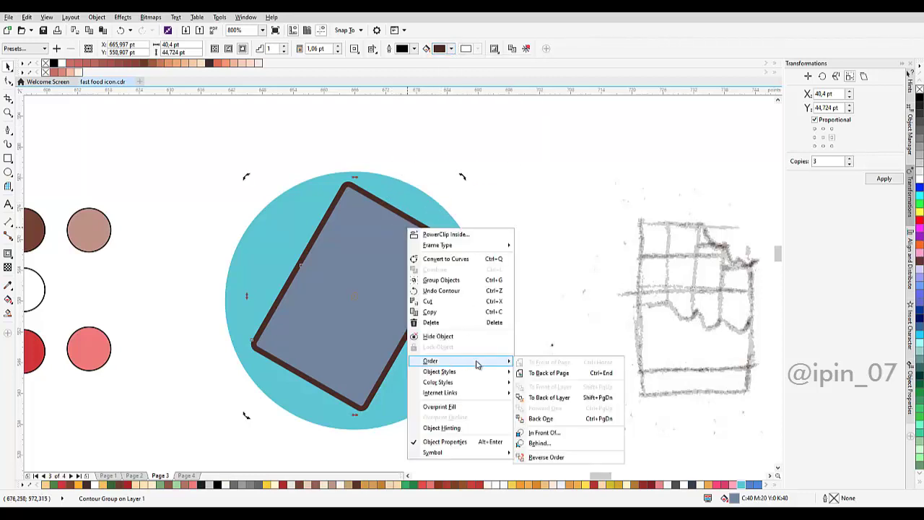
{"action": "left_click", "coordinate": [549, 398]}
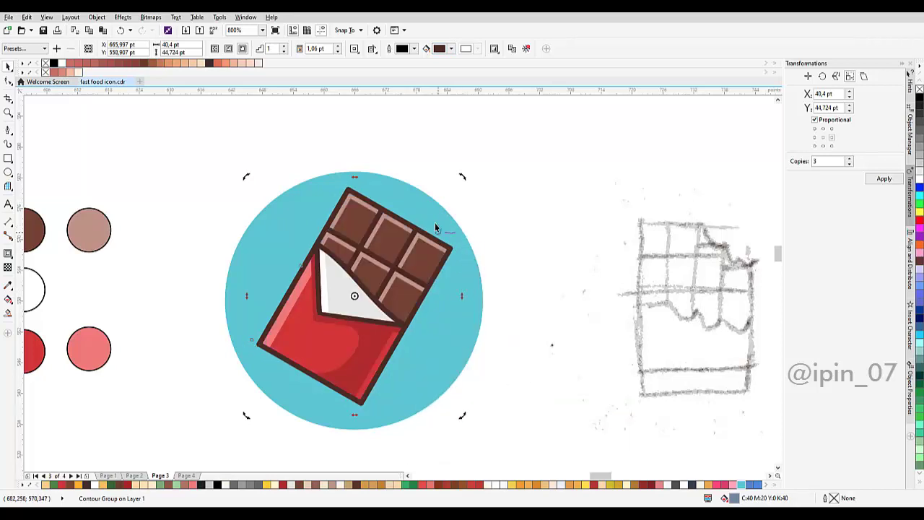
{"action": "scroll", "coordinate": [435, 224], "scroll_direction": "up", "scroll_amount": 2}
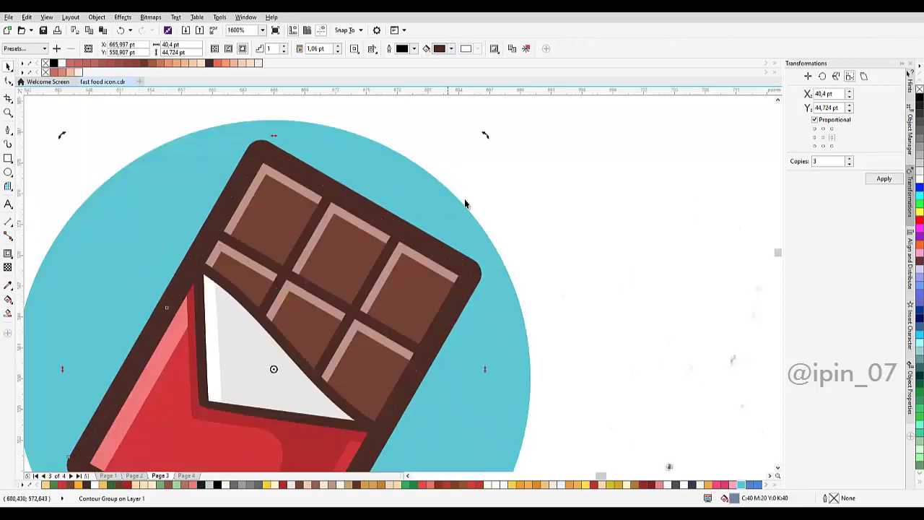
{"action": "scroll", "coordinate": [441, 213], "scroll_direction": "down", "scroll_amount": 1}
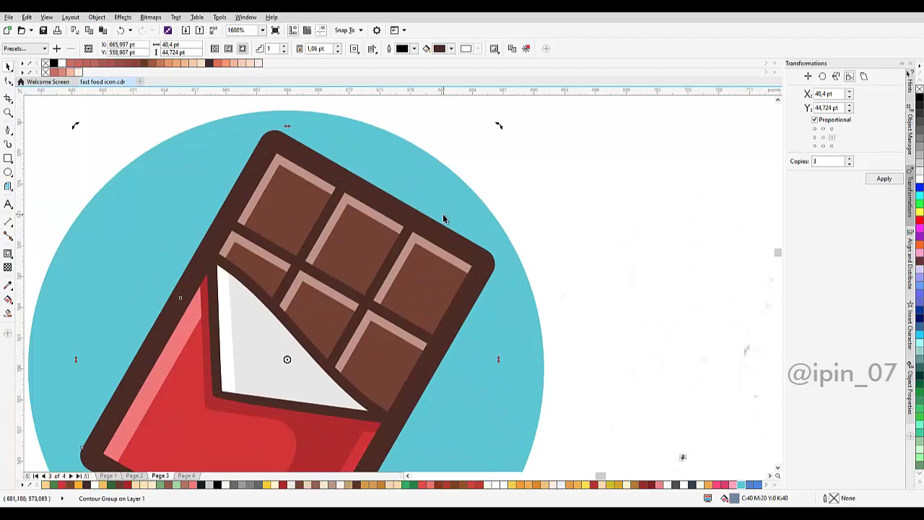
{"action": "scroll", "coordinate": [442, 214], "scroll_direction": "down", "scroll_amount": 1}
{"action": "key", "text": "ctrl+z"}
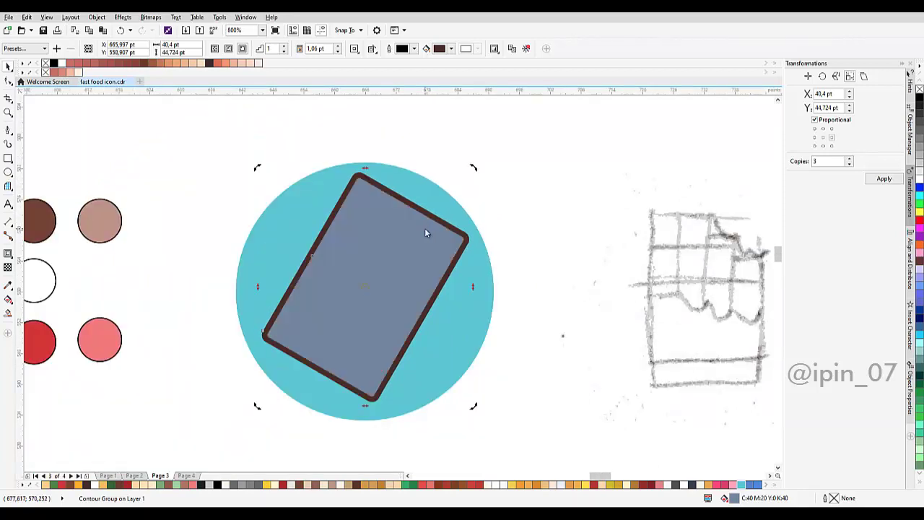
Break the contour group apart and delete the grey-blue silhouette, keeping the dark brown contour shape.
{"action": "right_click", "coordinate": [424, 228]}
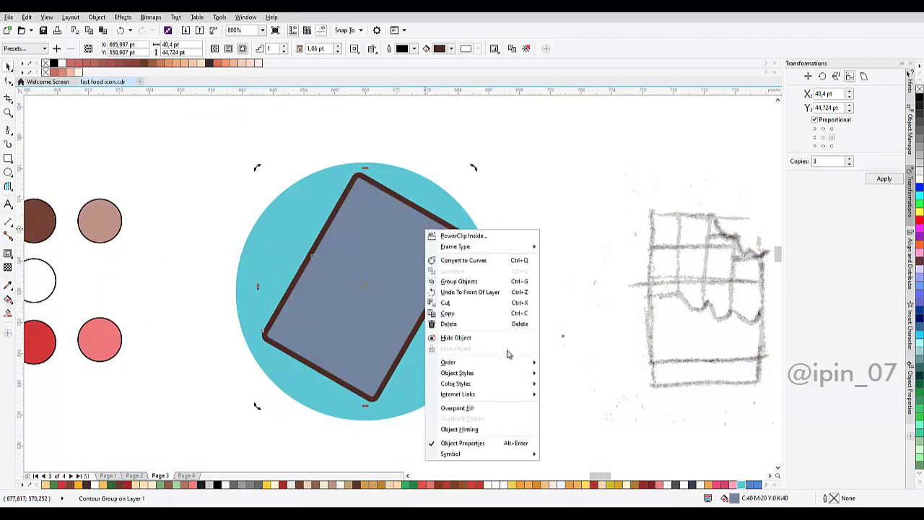
{"action": "left_click", "coordinate": [505, 260]}
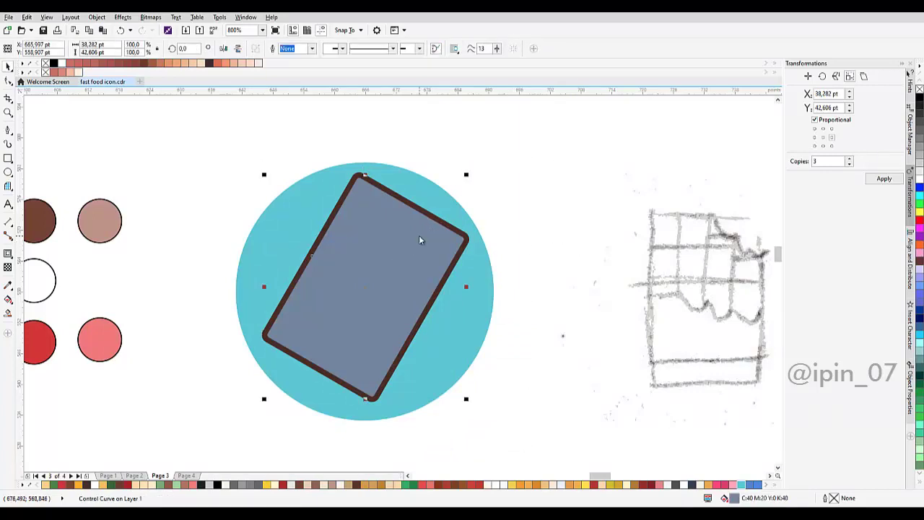
{"action": "right_click", "coordinate": [421, 240]}
{"action": "left_click", "coordinate": [401, 232]}
{"action": "left_click", "coordinate": [407, 200]}
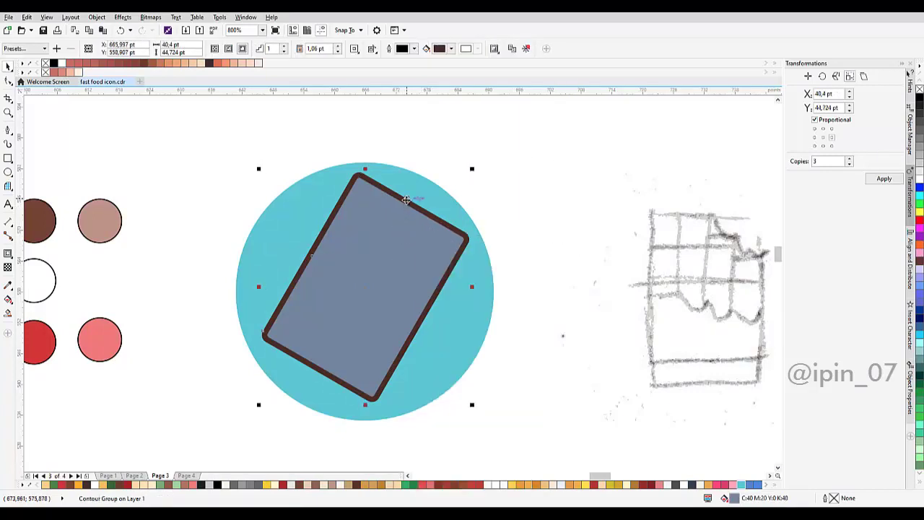
{"action": "right_click", "coordinate": [407, 201]}
{"action": "left_click", "coordinate": [459, 219]}
{"action": "left_click", "coordinate": [547, 202]}
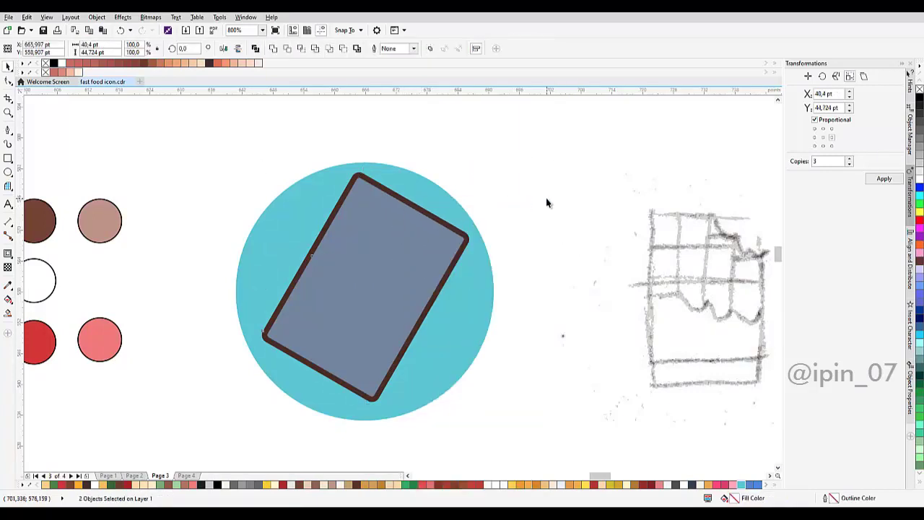
{"action": "left_click", "coordinate": [413, 233]}
{"action": "key", "text": "Delete"}
Fill the dark brown contour shape with white and place it behind the chocolate bar, just above the turquoise circle.
{"action": "left_click", "coordinate": [416, 225]}
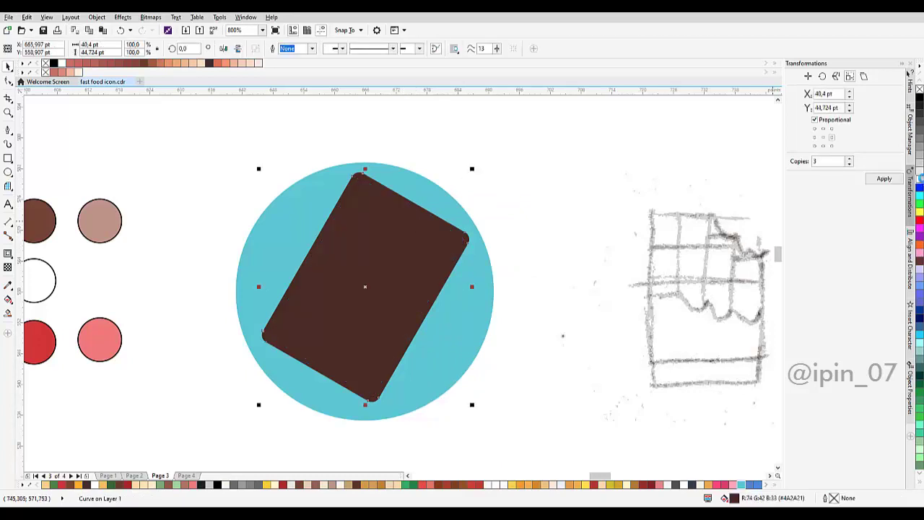
{"action": "left_click", "coordinate": [919, 179]}
{"action": "key", "text": "shift+Page_Down"}
{"action": "key", "text": "ctrl+Page_Up"}
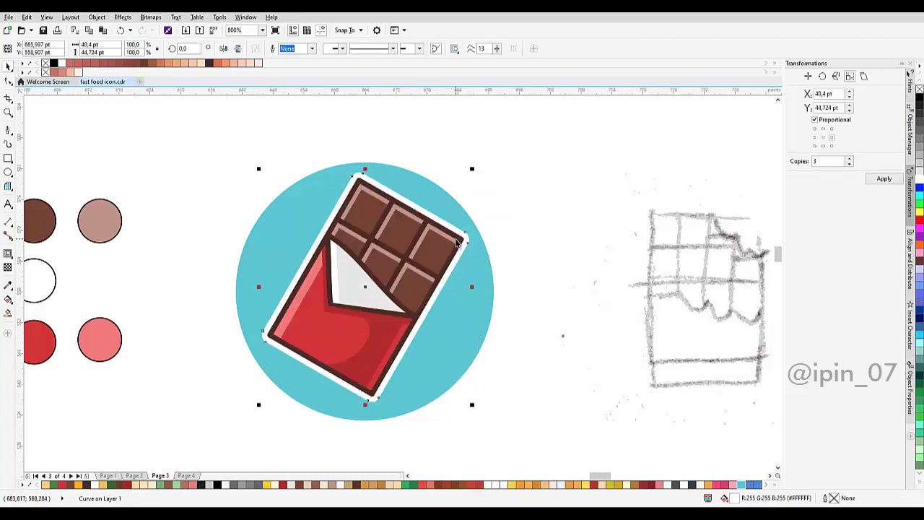
Scale the turquoise circle down around its centre to about 41 pt in diameter.
{"action": "left_click", "coordinate": [454, 195]}
{"action": "scroll", "coordinate": [490, 192], "scroll_direction": "up", "scroll_amount": 1}
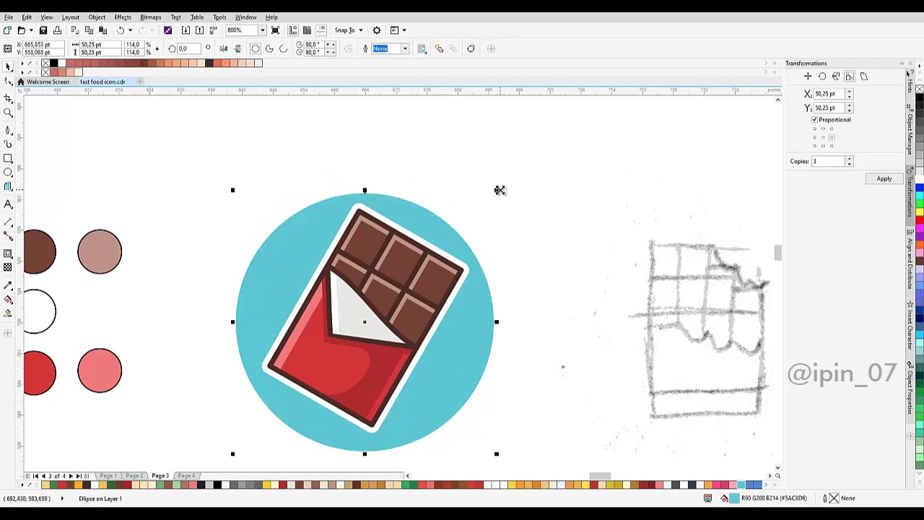
{"action": "left_click_drag", "start_coordinate": [500, 190], "coordinate": [477, 215]}
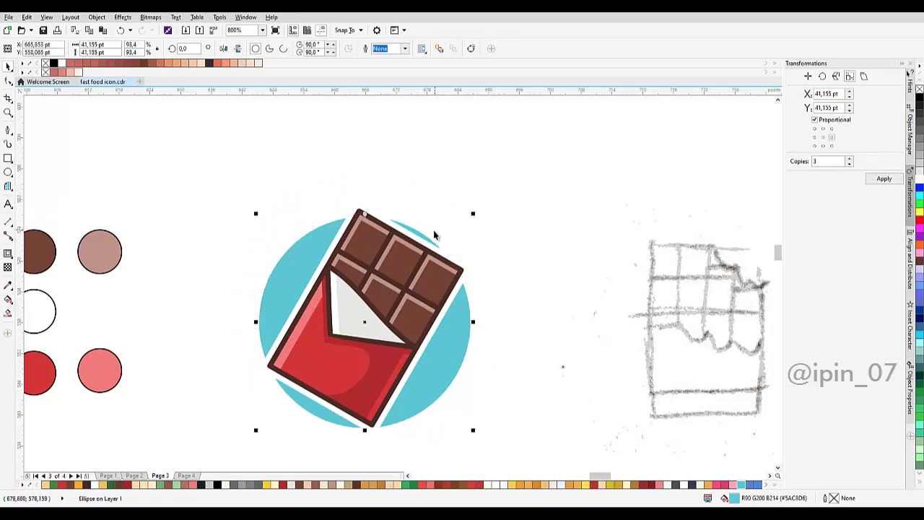
Examine the whole chocolate bar icon at a smaller scale beside its palette and sketch, selecting and deselecting it.
{"action": "left_click_drag", "start_coordinate": [443, 370], "coordinate": [444, 367]}
{"action": "scroll", "coordinate": [445, 367], "scroll_direction": "down", "scroll_amount": 1}
{"action": "left_click", "coordinate": [481, 315]}
{"action": "scroll", "coordinate": [462, 206], "scroll_direction": "down", "scroll_amount": 1}
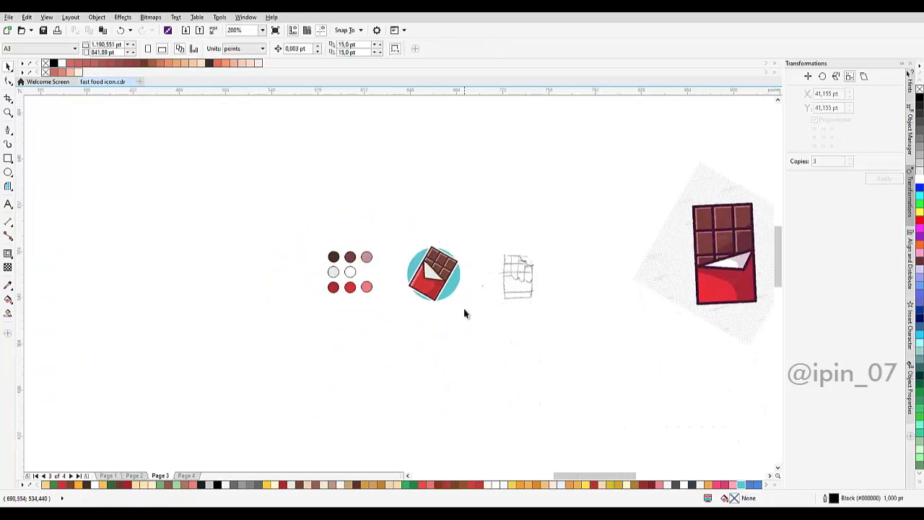
{"action": "left_click_drag", "start_coordinate": [465, 322], "coordinate": [392, 207]}
{"action": "scroll", "coordinate": [460, 249], "scroll_direction": "up", "scroll_amount": 1}
{"action": "left_click", "coordinate": [499, 240]}
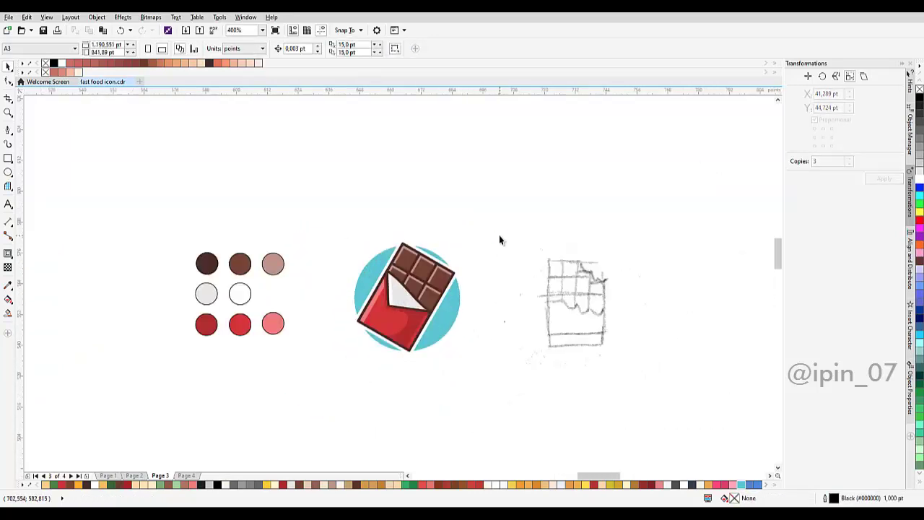